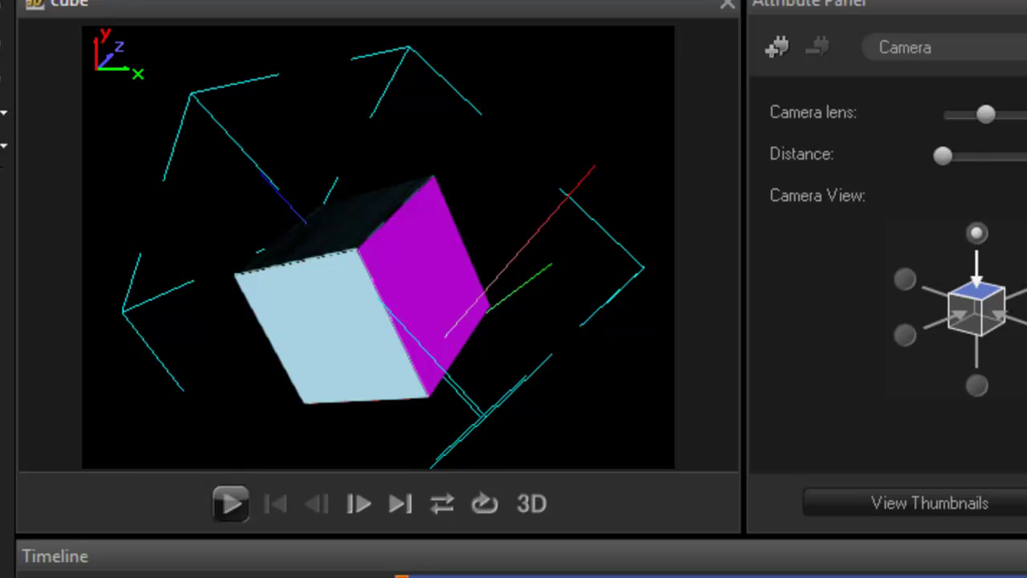
# Step: Insert a 25×25×25 cube in a new document and rotate it to X 167, Y 400
pyautogui.hotkey('ctrl', 'n')
pyautogui.click(22, 151)
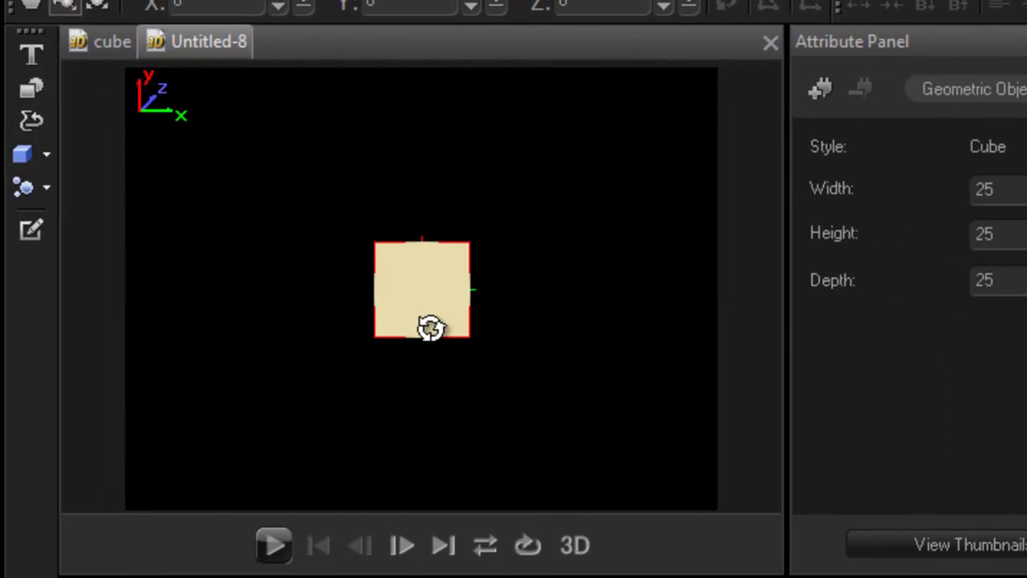
pyautogui.moveTo(431, 328); pyautogui.dragTo(394, 367)
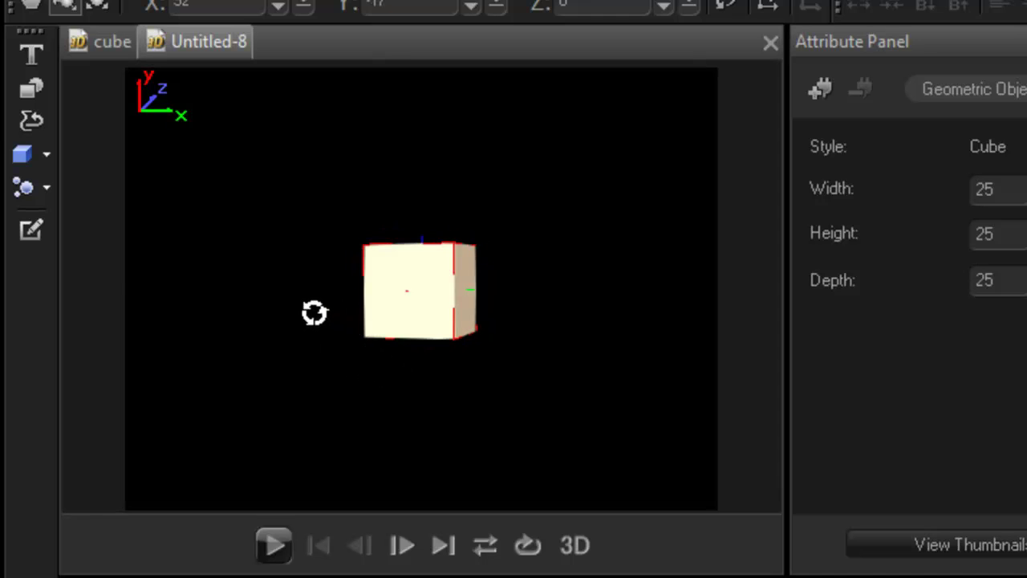
pyautogui.moveTo(314, 313); pyautogui.dragTo(567, 303)
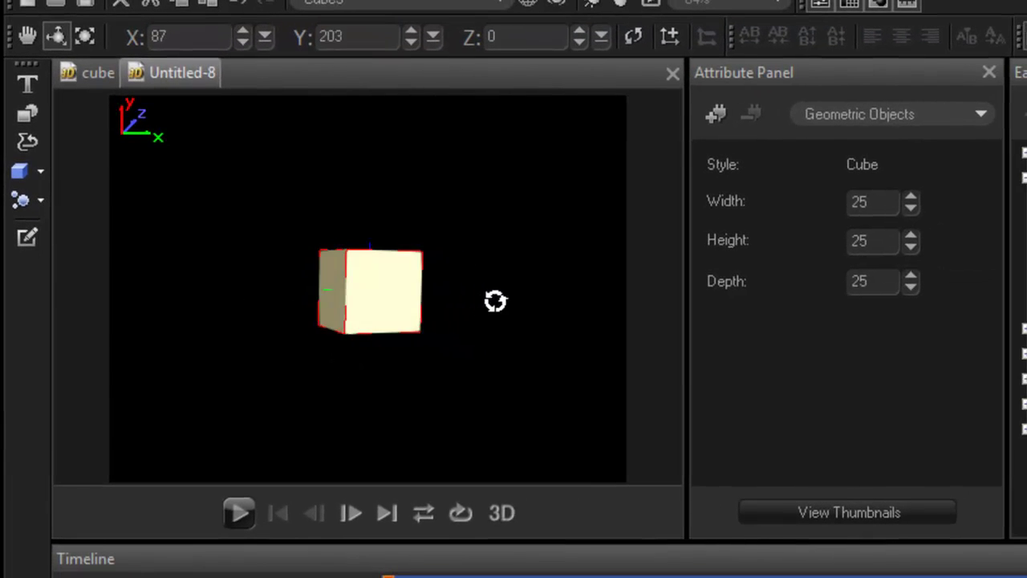
pyautogui.moveTo(495, 301); pyautogui.dragTo(409, 289)
pyautogui.moveTo(248, 296); pyautogui.dragTo(332, 300)
pyautogui.moveTo(250, 308); pyautogui.dragTo(356, 298)
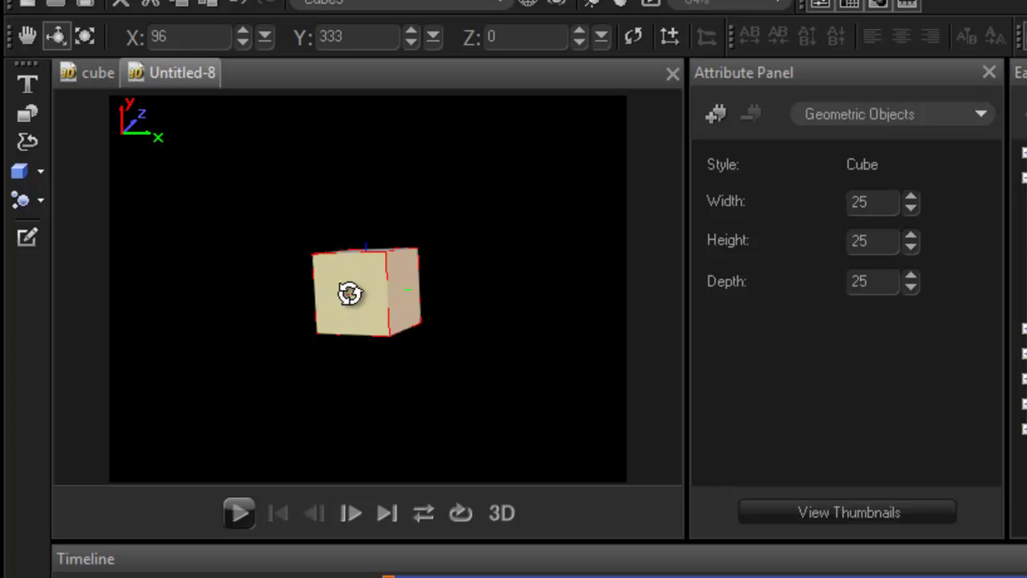
pyautogui.moveTo(350, 294); pyautogui.dragTo(424, 371)
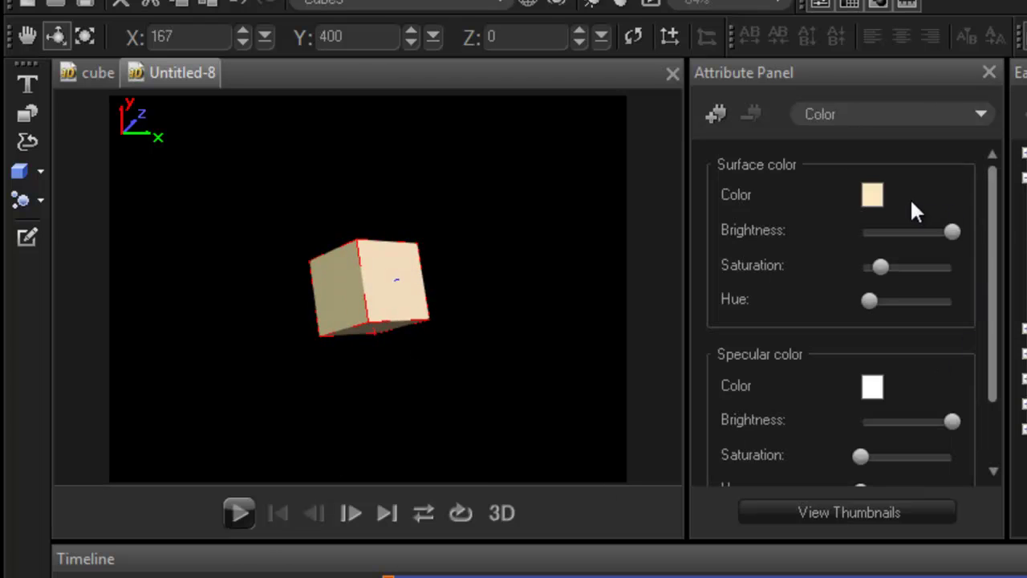
# Step: Make the cube's surface green and squash it into a thin panel
pyautogui.click(872, 195)
pyautogui.click(897, 244)
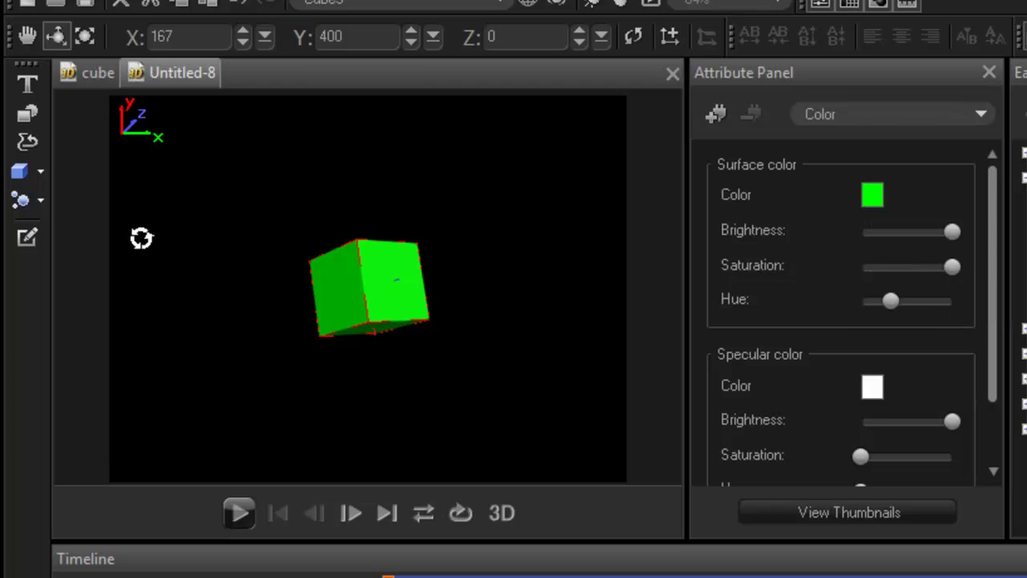
pyautogui.click(85, 36)
pyautogui.moveTo(482, 362); pyautogui.dragTo(477, 185)
# Step: Rotate the green panel upright to X 277, Y 584, Z 0
pyautogui.click(56, 36)
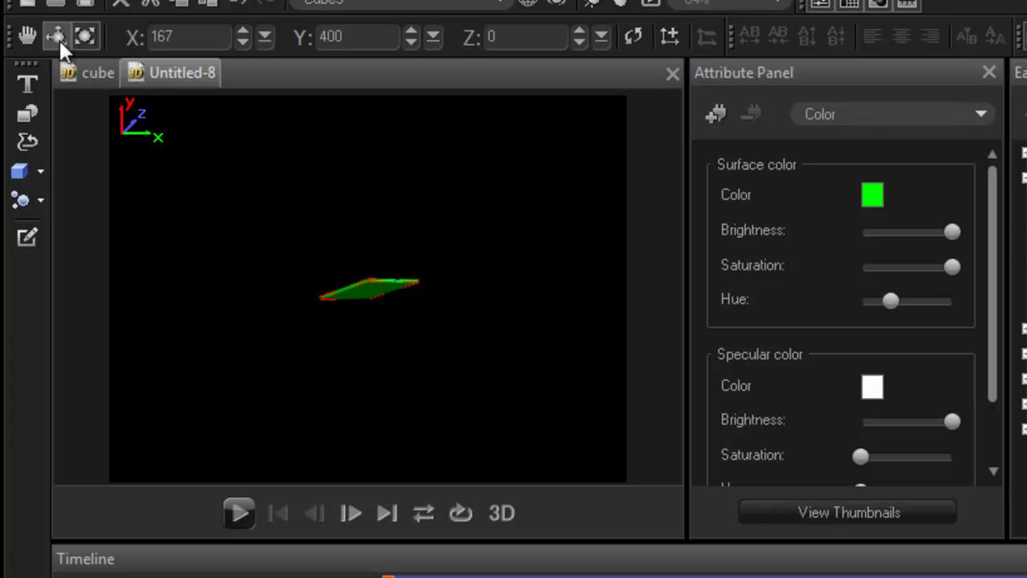
pyautogui.moveTo(223, 279); pyautogui.dragTo(294, 358)
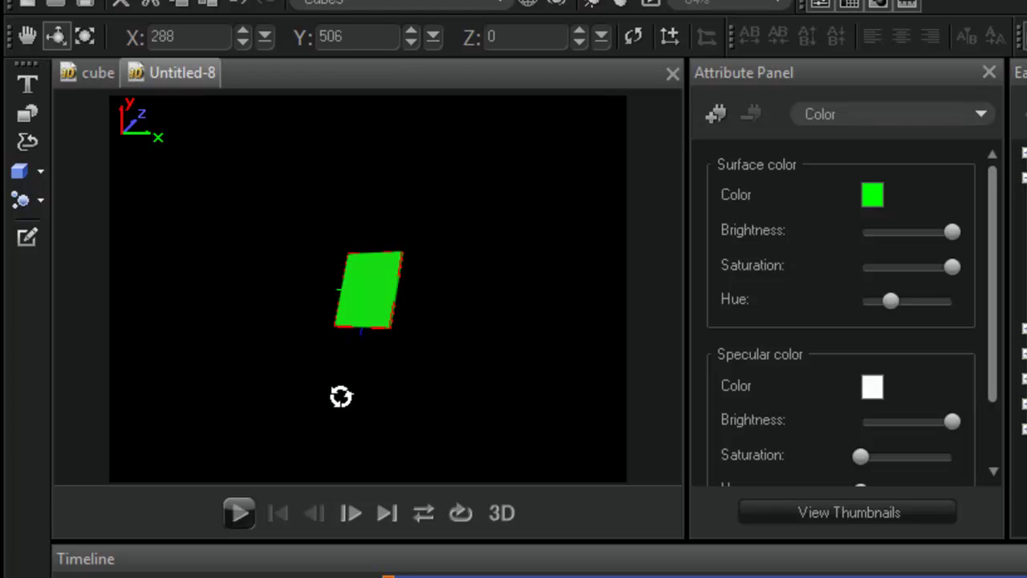
pyautogui.moveTo(366, 390); pyautogui.dragTo(451, 378)
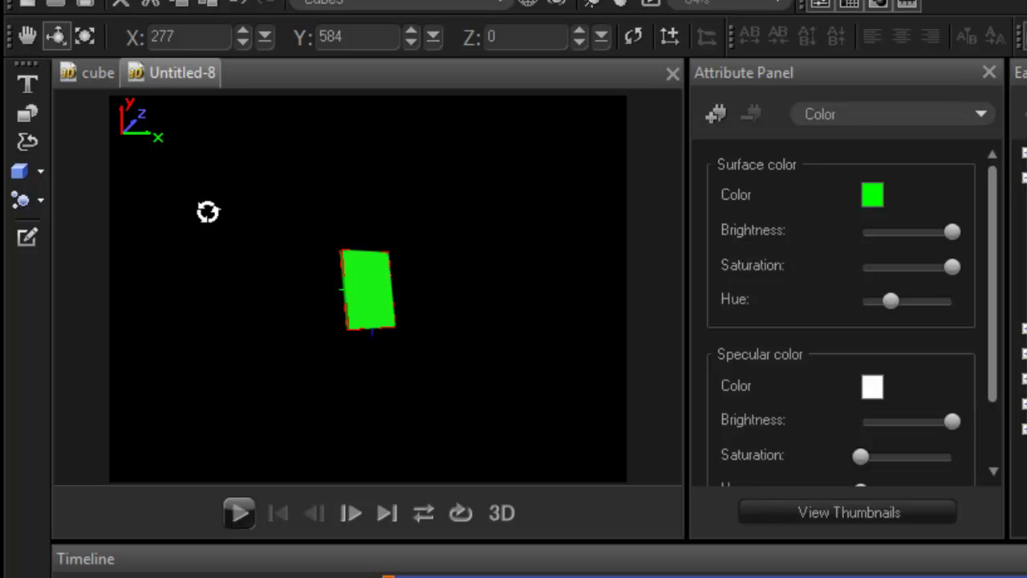
# Step: Return to the cube document and rotate it so the green and red faces face front
pyautogui.click(99, 69)
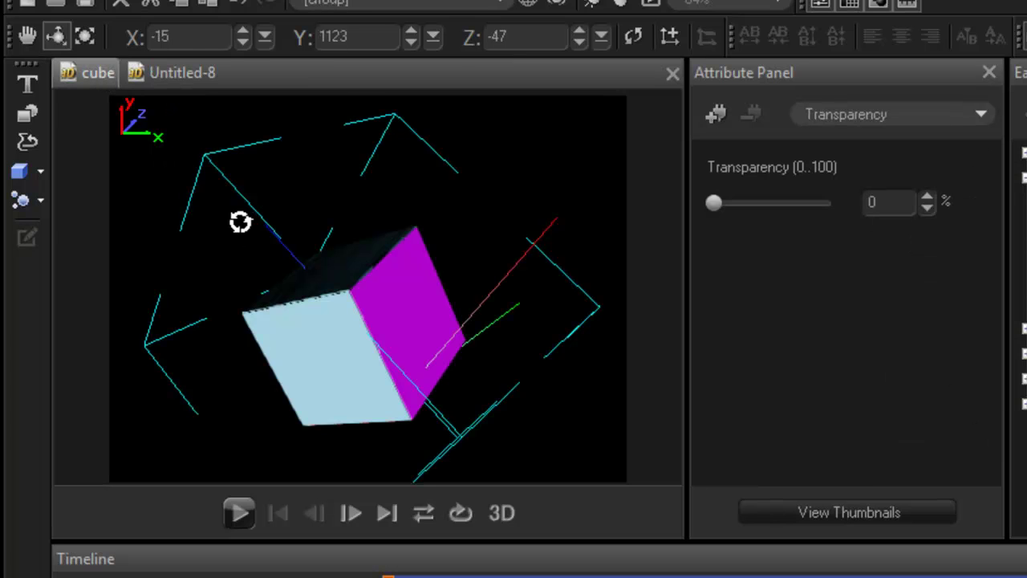
pyautogui.moveTo(241, 222); pyautogui.dragTo(411, 457)
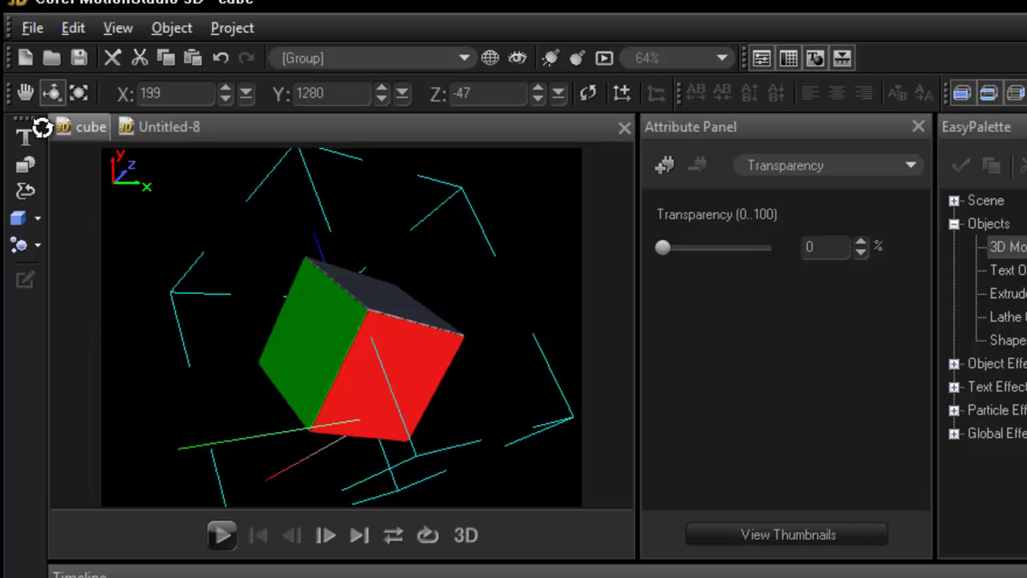
# Step: Start a new document and draw a rectangle in the Path Editor
pyautogui.click(25, 58)
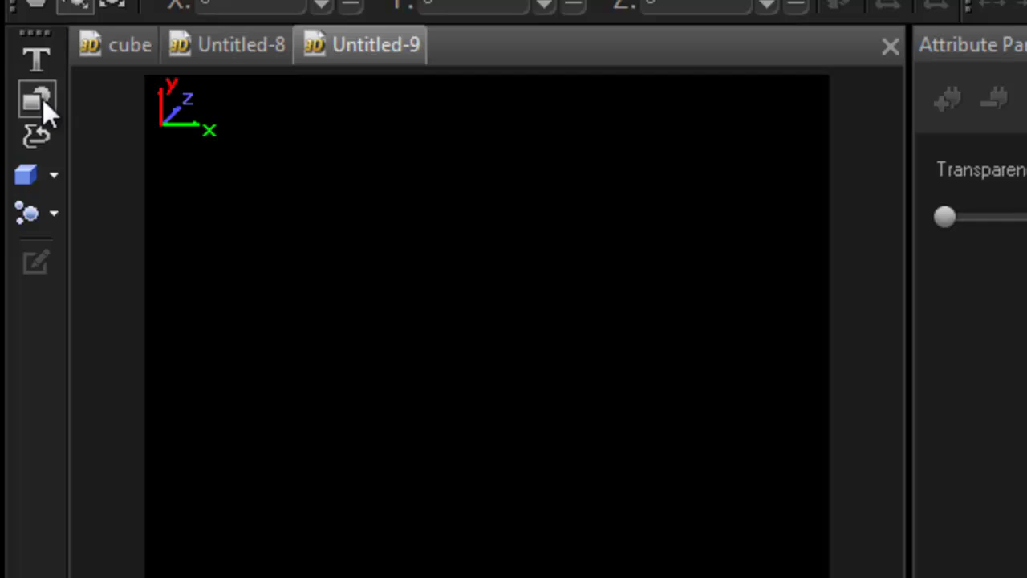
pyautogui.click(43, 99)
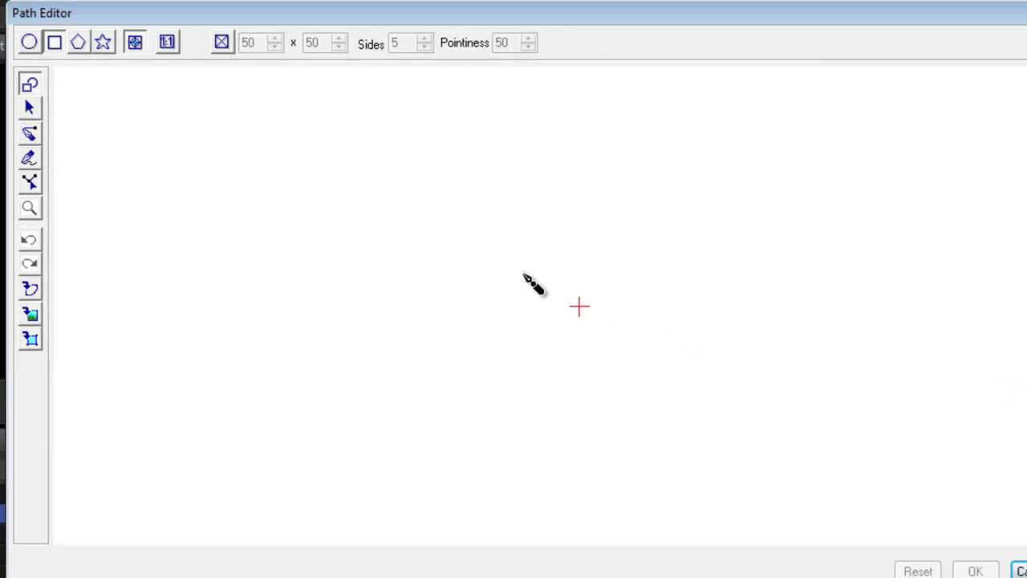
pyautogui.moveTo(521, 271)
pyautogui.mouseDown()
pyautogui.moveTo(577, 335)
pyautogui.moveTo(638, 341)
pyautogui.moveTo(642, 353)
pyautogui.mouseUp()
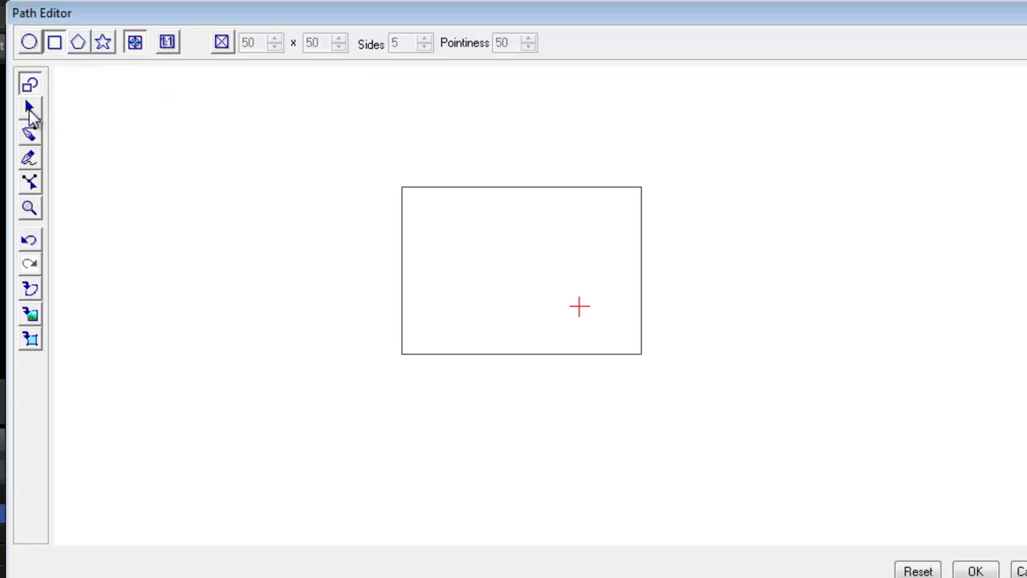
# Step: Centre the rectangle at 0/0, size it 40 × 40, and accept the shape
pyautogui.click(30, 110)
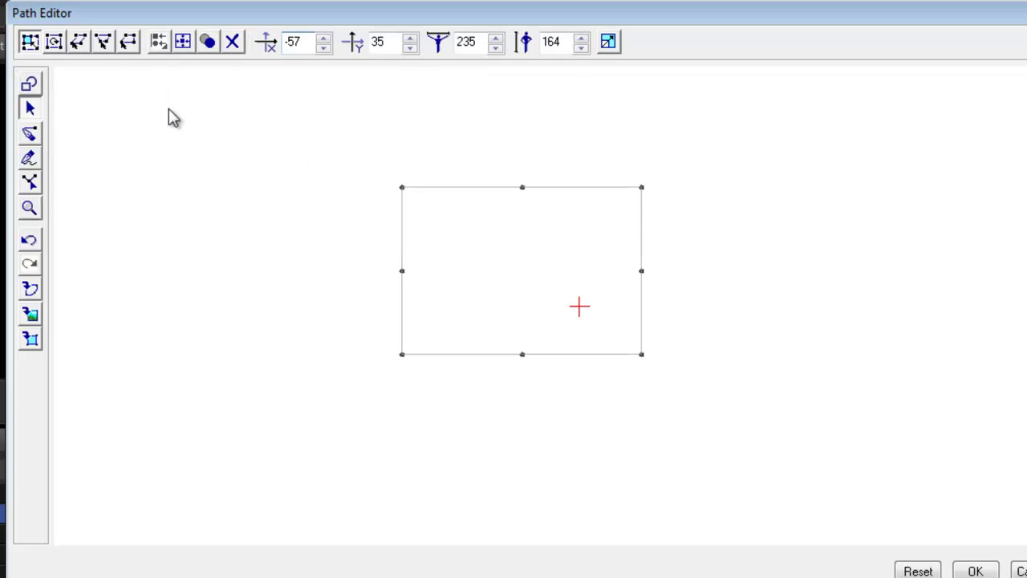
pyautogui.click(183, 41)
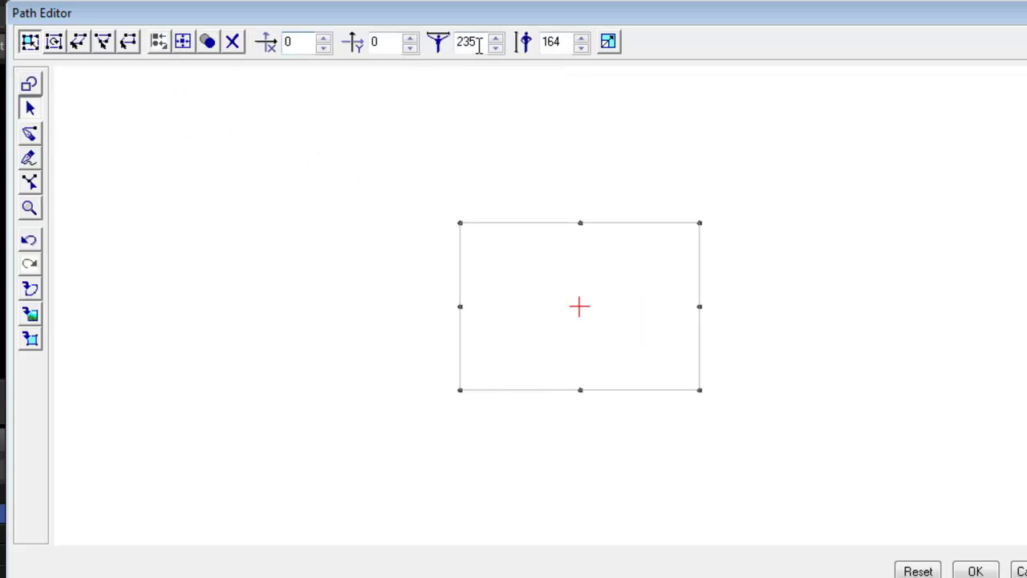
pyautogui.moveTo(480, 42); pyautogui.dragTo(452, 46)
pyautogui.write('40')
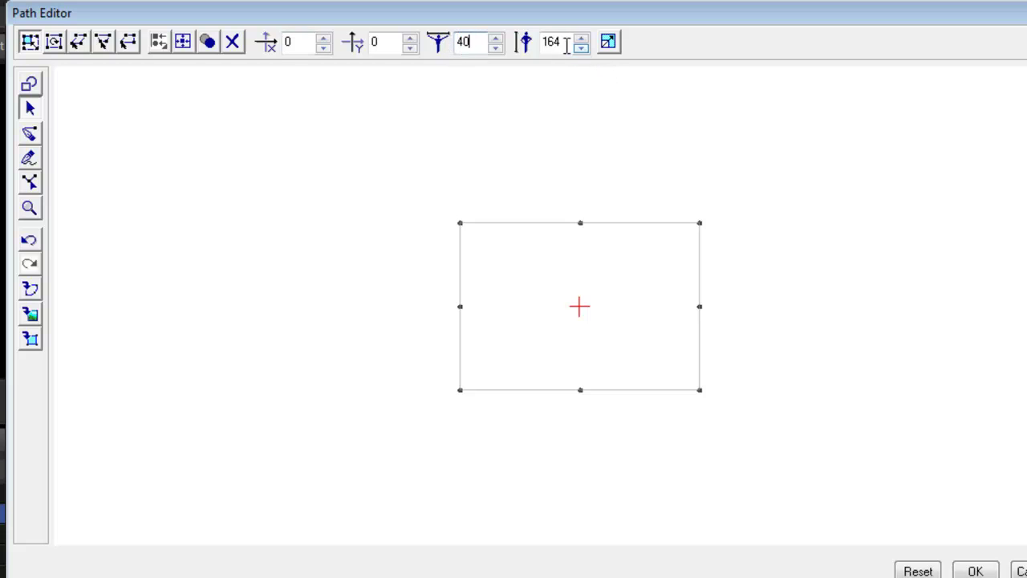
pyautogui.moveTo(565, 46); pyautogui.dragTo(531, 45)
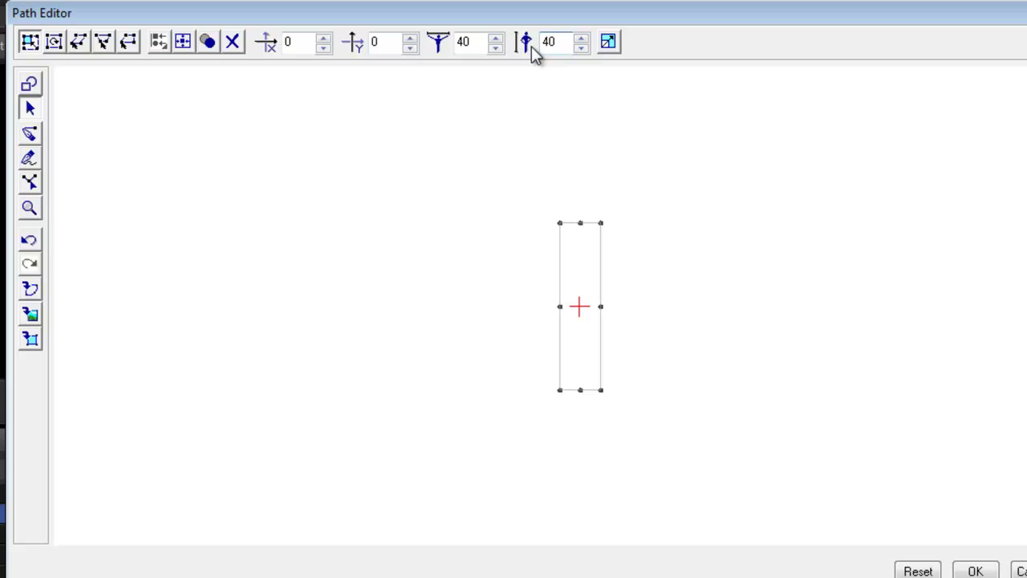
pyautogui.write('40')
pyautogui.click(976, 571)
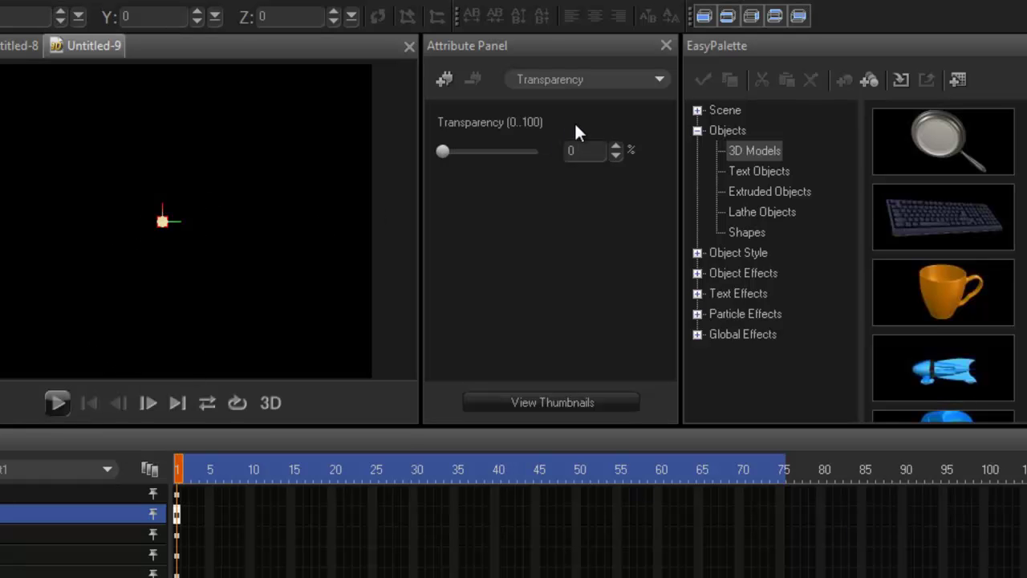
# Step: Move the camera closer and rotate the square to see its depth
pyautogui.click(660, 80)
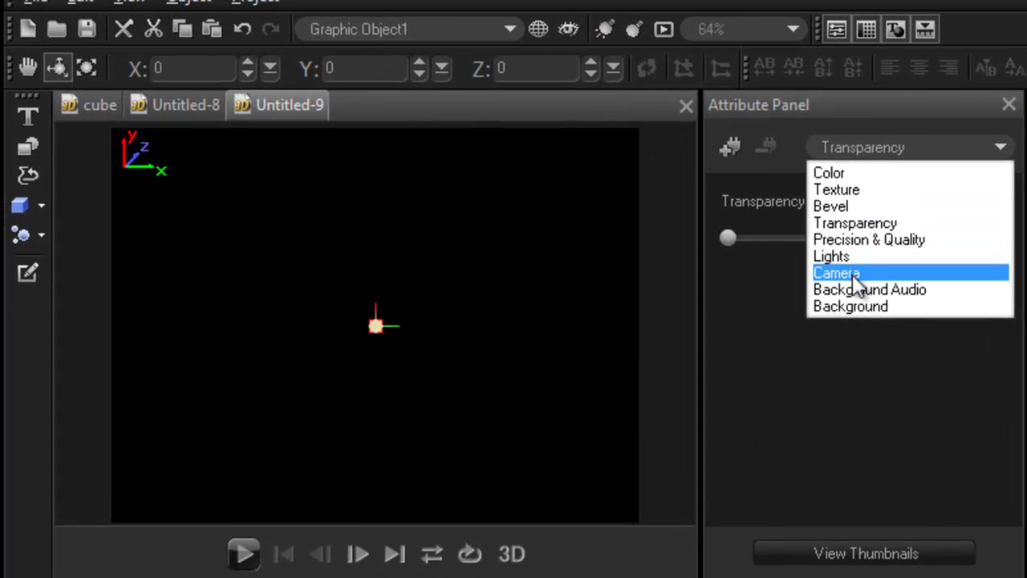
pyautogui.click(598, 180)
pyautogui.moveTo(901, 256); pyautogui.dragTo(878, 258)
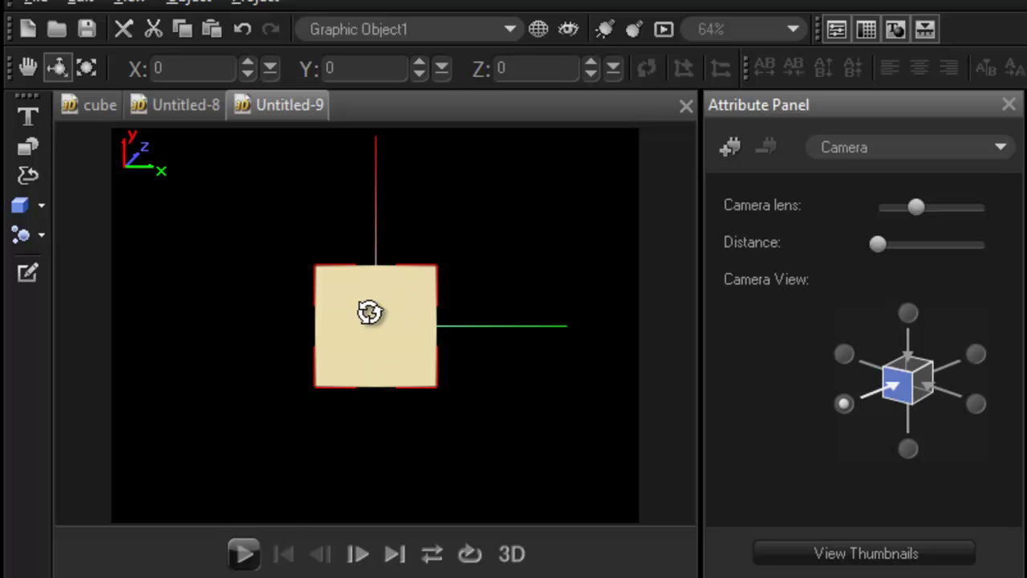
pyautogui.moveTo(369, 312); pyautogui.dragTo(278, 315)
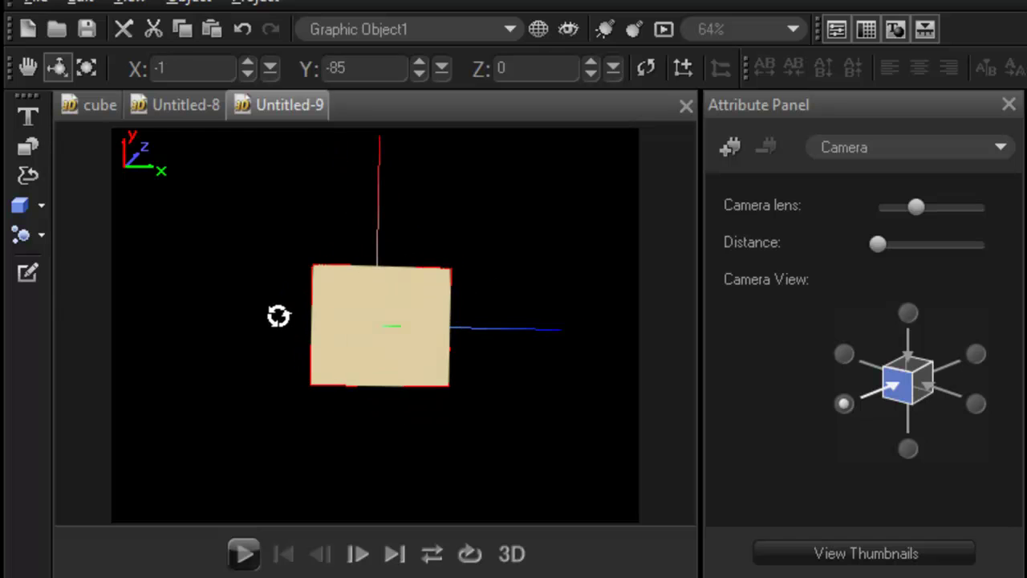
# Step: Reduce the square's Bevel extrusion from 100 to 8
pyautogui.click(1002, 145)
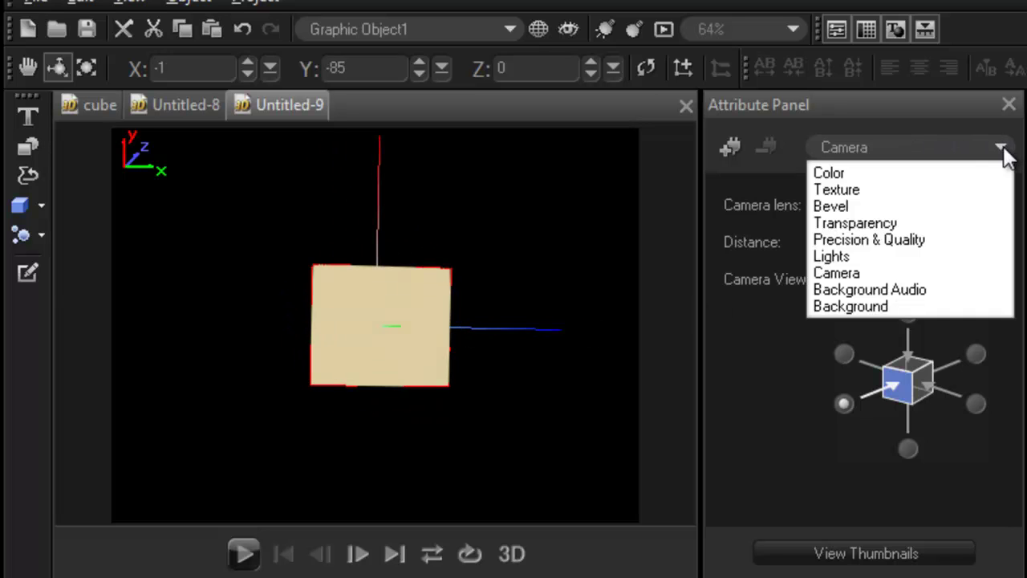
pyautogui.click(862, 206)
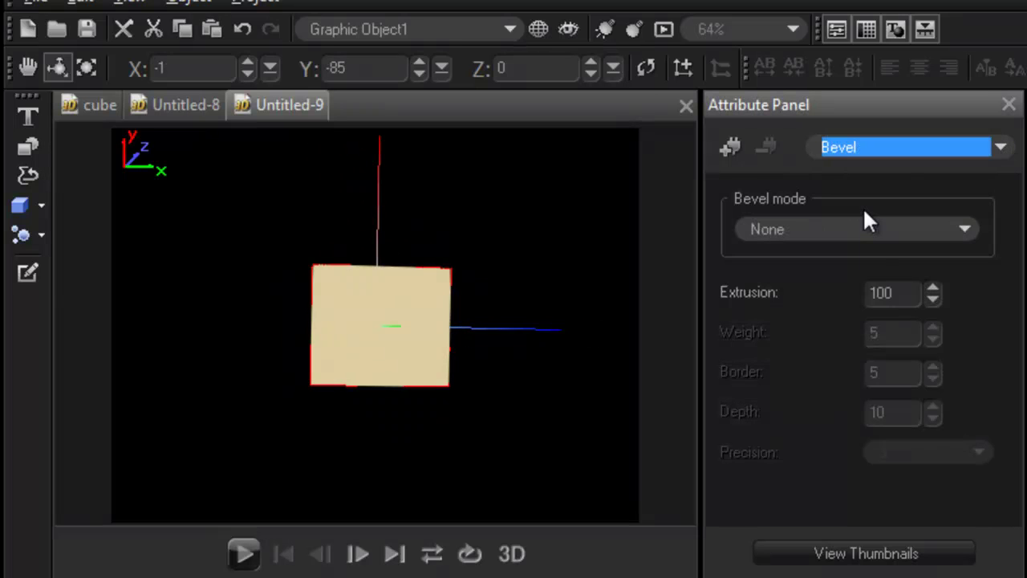
pyautogui.moveTo(895, 299); pyautogui.dragTo(865, 299)
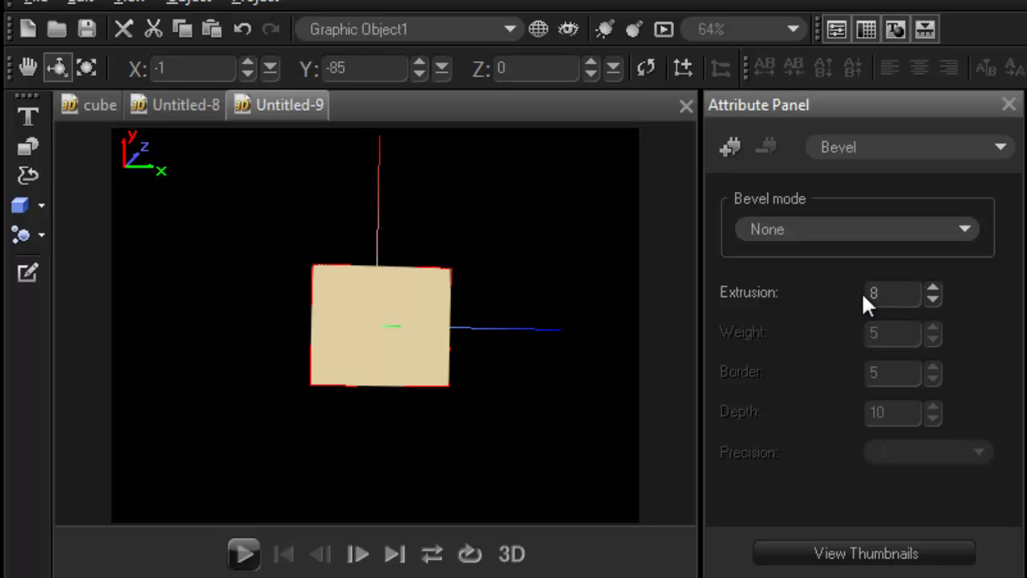
pyautogui.press('Return')
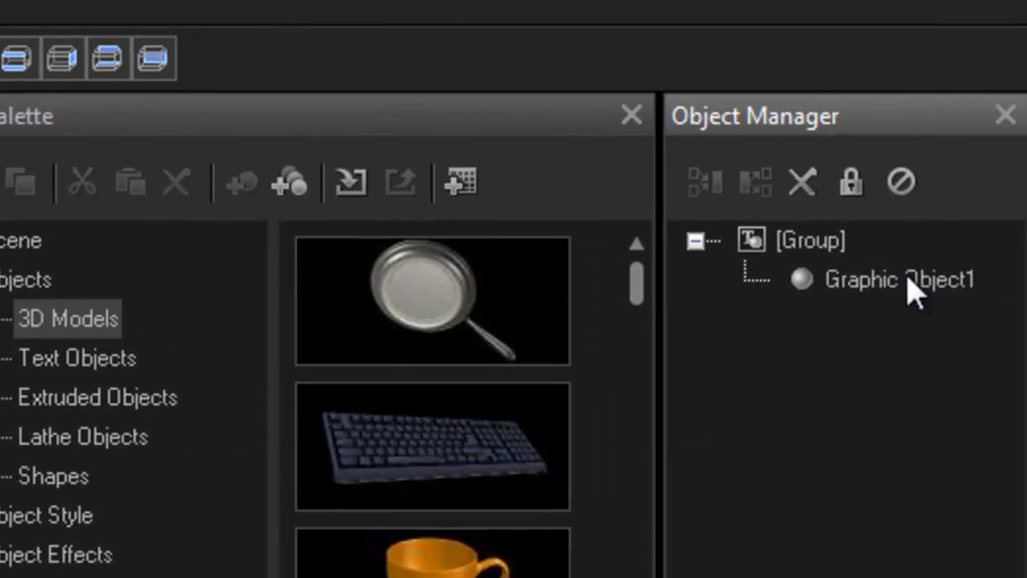
# Step: Rename Graphic Object1 to '1'
pyautogui.doubleClick(895, 279)
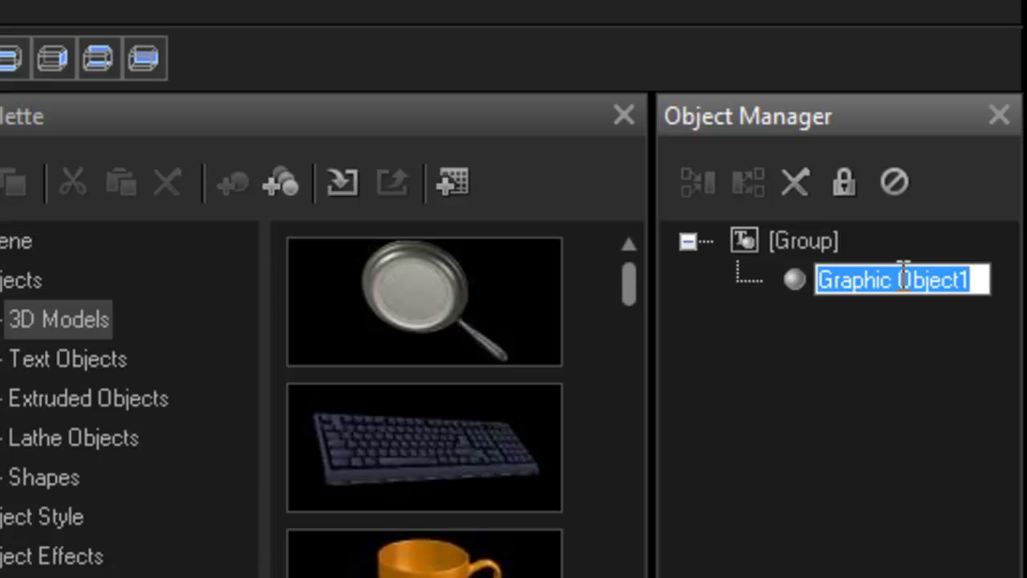
pyautogui.write('1')
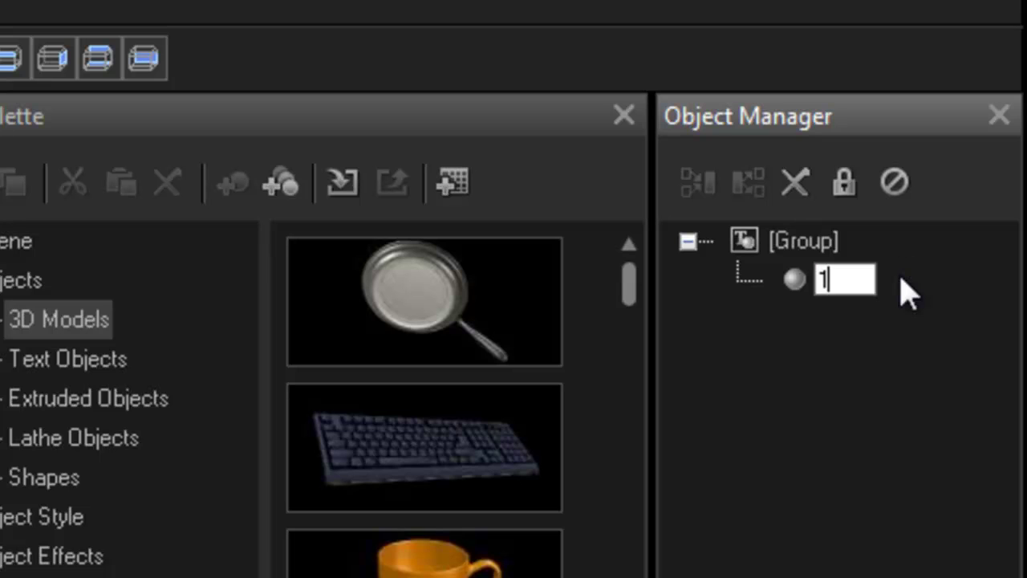
pyautogui.press('Return')
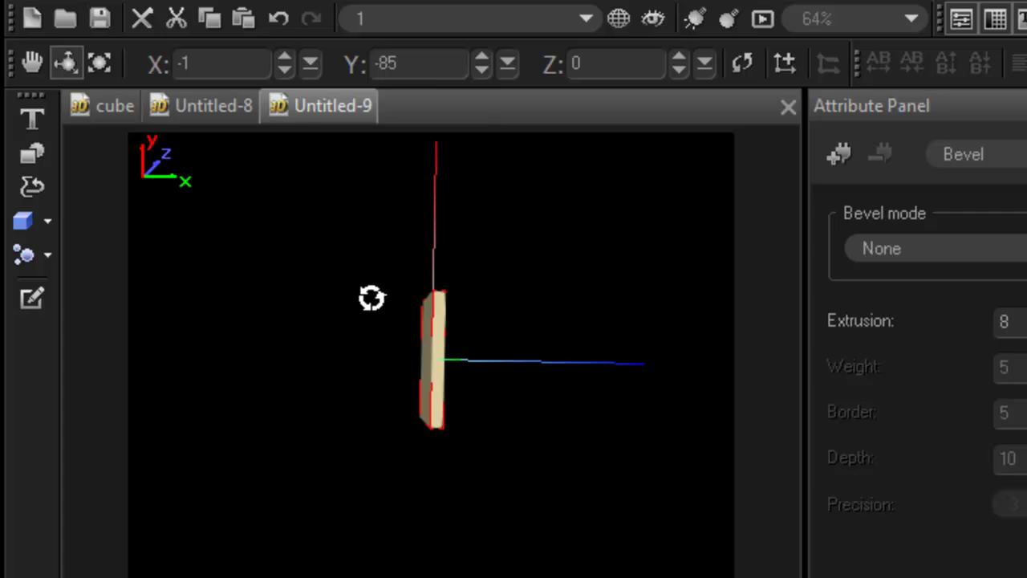
# Step: Undo the trial rotation so the slab stands upright again
pyautogui.moveTo(337, 291); pyautogui.dragTo(355, 362)
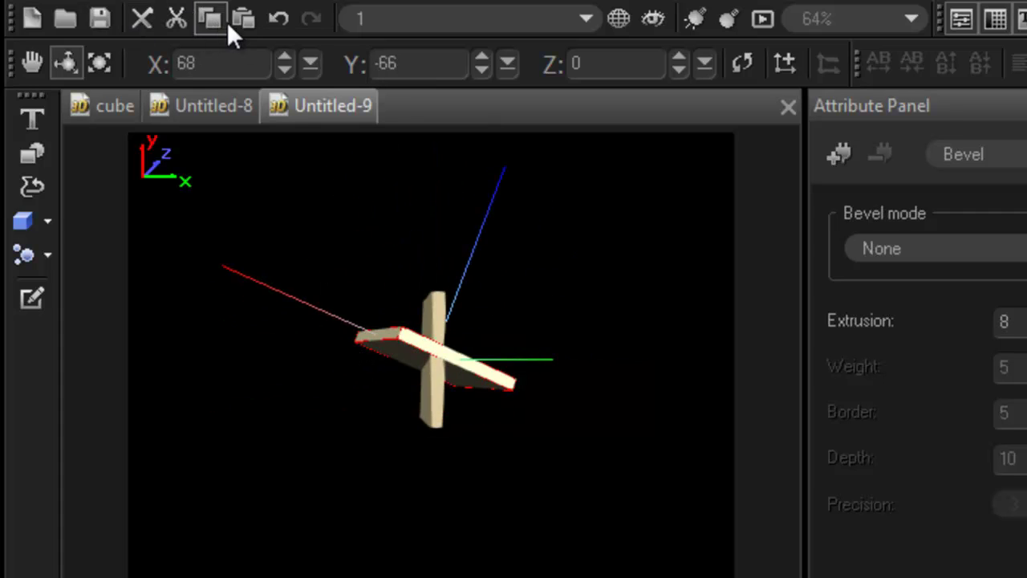
pyautogui.click(273, 23)
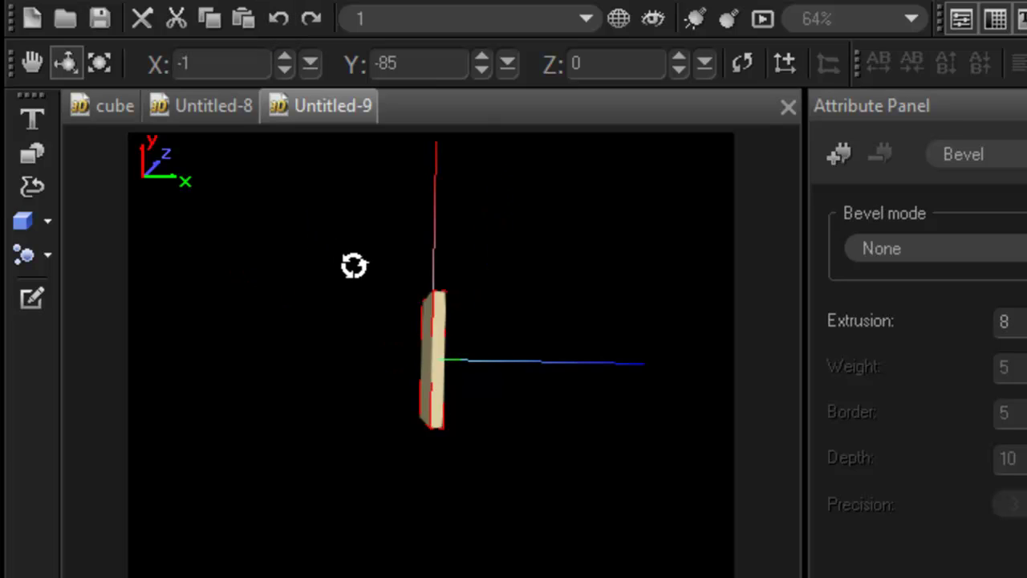
pyautogui.click(31, 63)
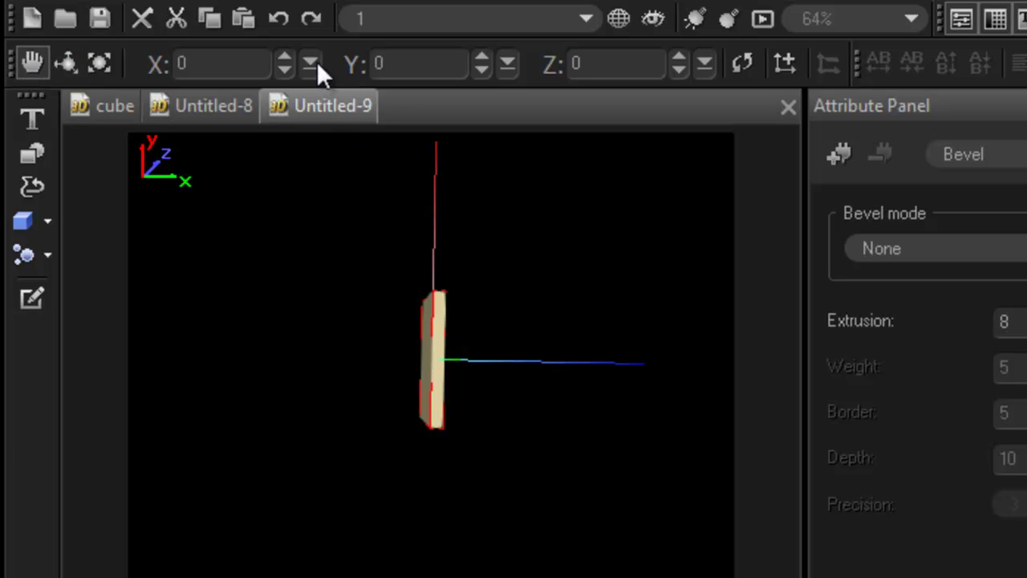
# Step: Move the copied slab to X 16 with the X spinner, then select the original slab
pyautogui.click(285, 56)
pyautogui.click(286, 57)
pyautogui.click(286, 56)
pyautogui.click(285, 57)
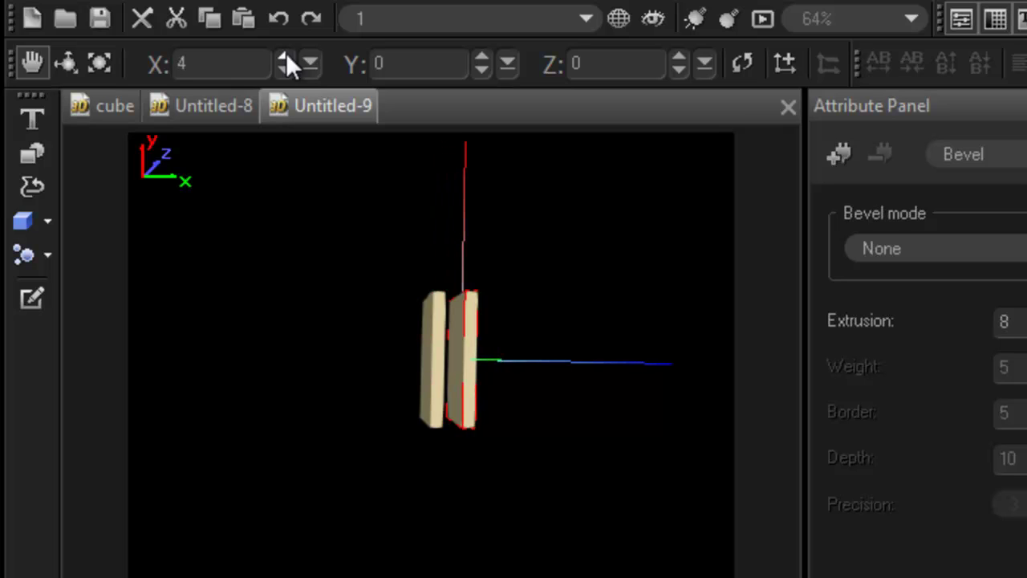
pyautogui.click(286, 56)
pyautogui.click(285, 56)
pyautogui.click(286, 56)
pyautogui.click(286, 56)
pyautogui.click(286, 56)
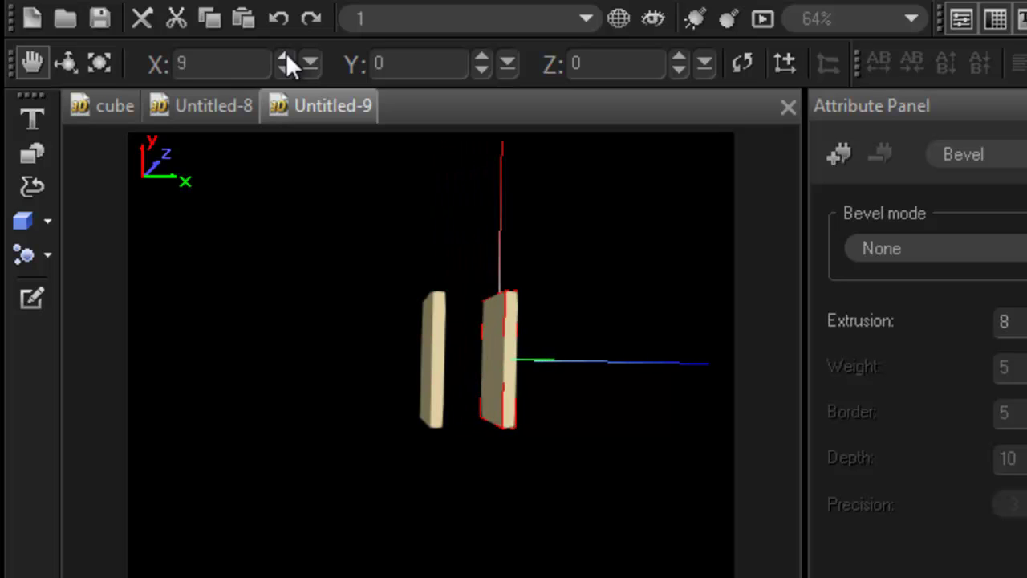
pyautogui.click(286, 56)
pyautogui.click(286, 56)
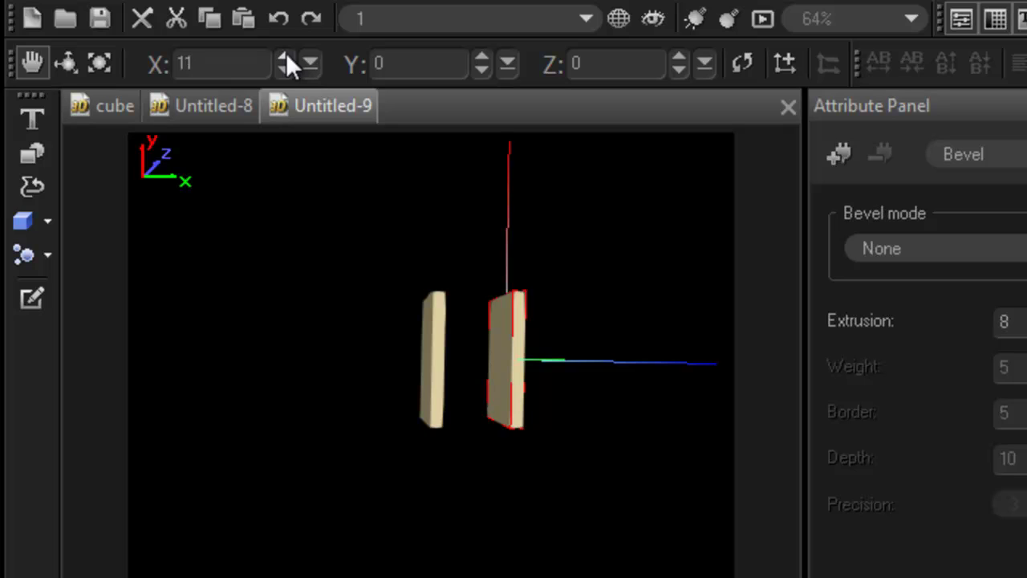
pyautogui.click(286, 56)
pyautogui.click(286, 57)
pyautogui.click(286, 56)
pyautogui.click(286, 56)
pyautogui.click(286, 56)
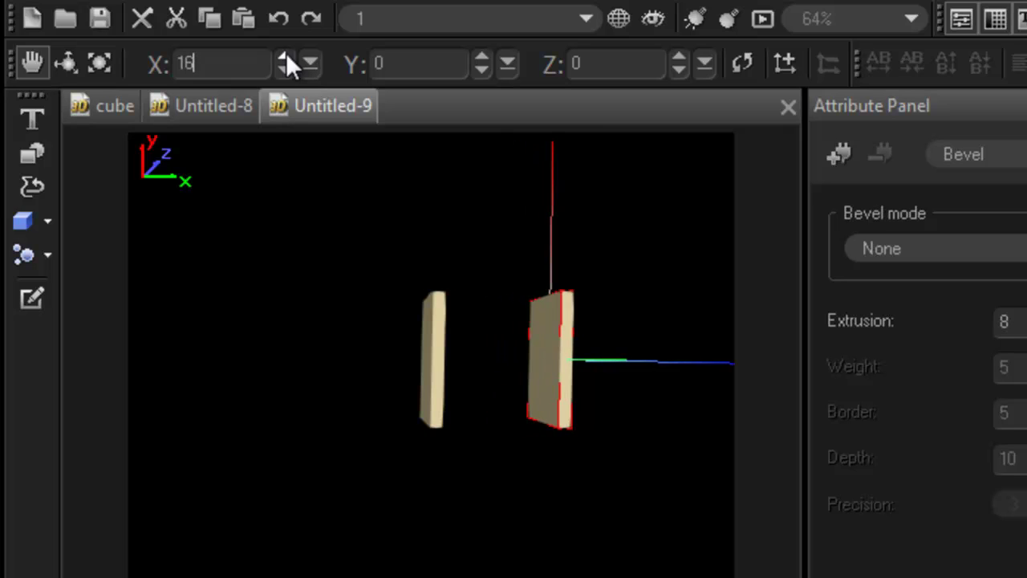
pyautogui.click(286, 57)
pyautogui.click(287, 71)
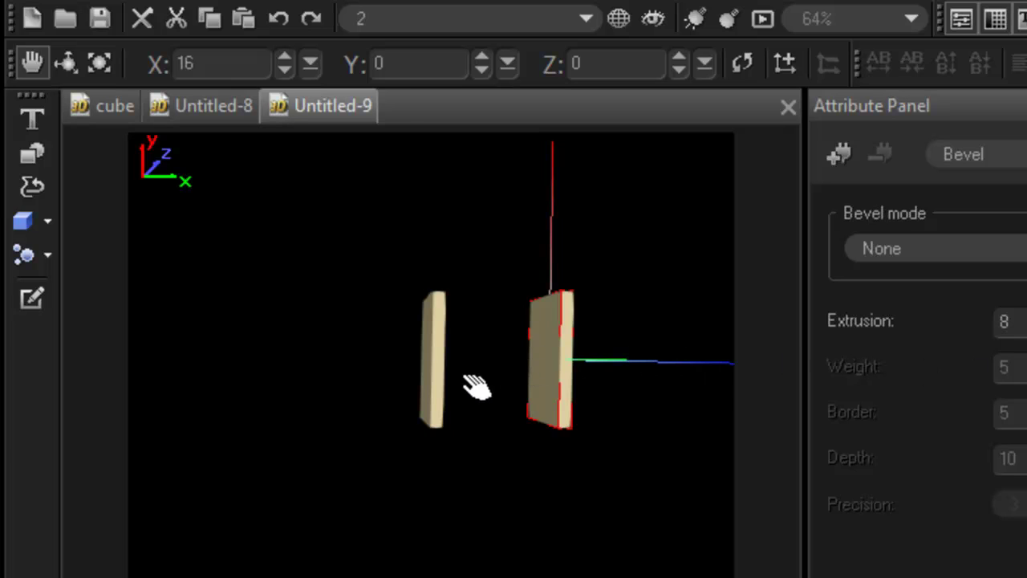
pyautogui.click(442, 391)
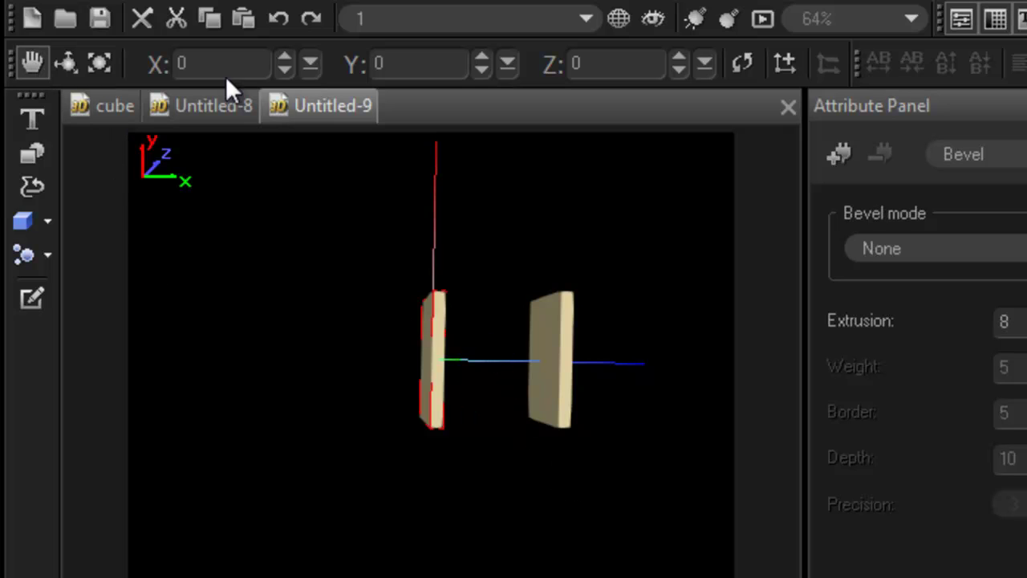
# Step: Keep the left slab's Z and Y positions at 0
pyautogui.click(683, 54)
pyautogui.click(681, 70)
pyautogui.click(481, 57)
pyautogui.click(480, 58)
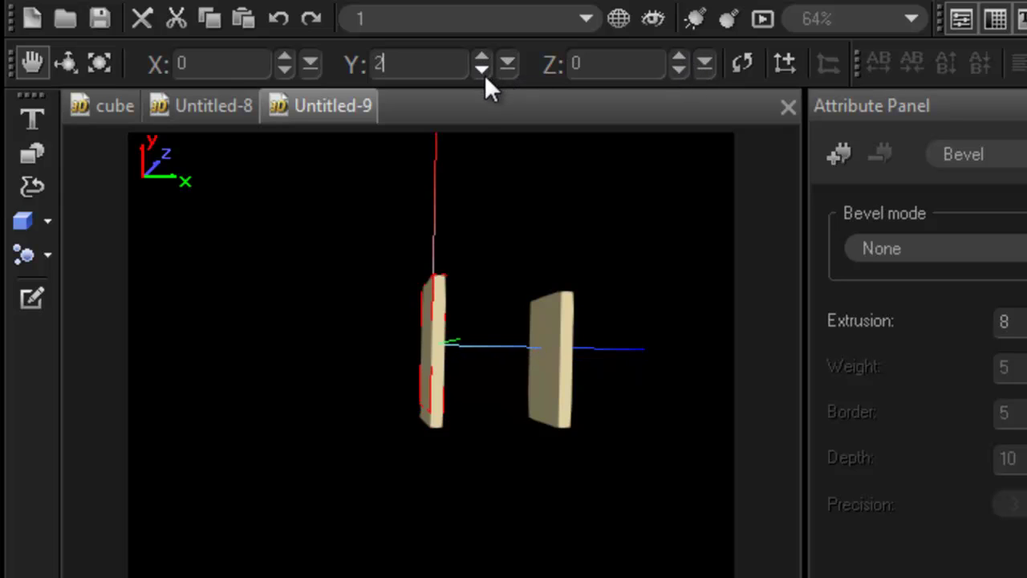
pyautogui.click(484, 72)
pyautogui.click(484, 72)
# Step: Place the new slab copy at X 7, Y 0, Z 0 between the others
pyautogui.click(281, 58)
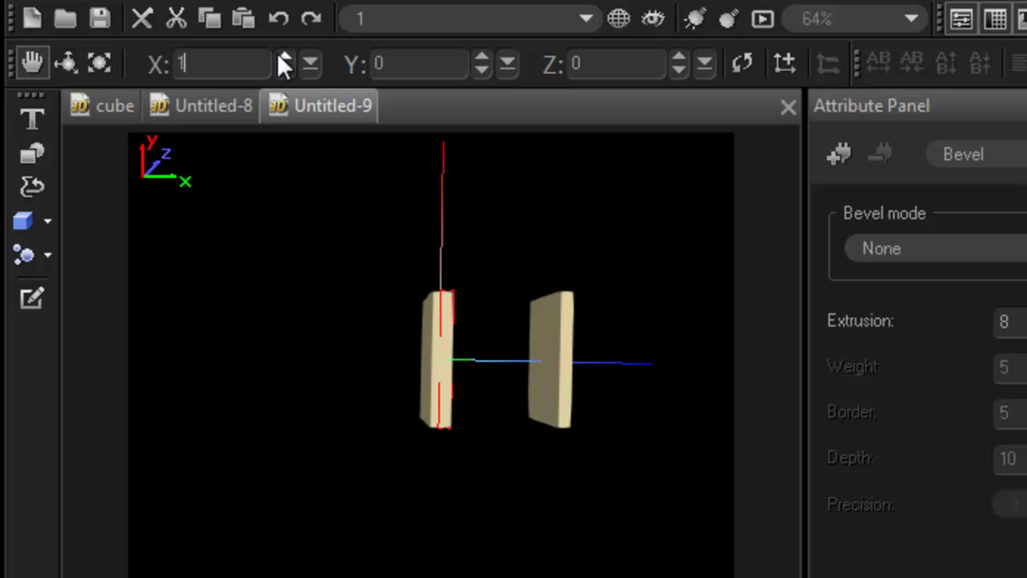
pyautogui.click(281, 58)
pyautogui.click(281, 58)
pyautogui.click(281, 58)
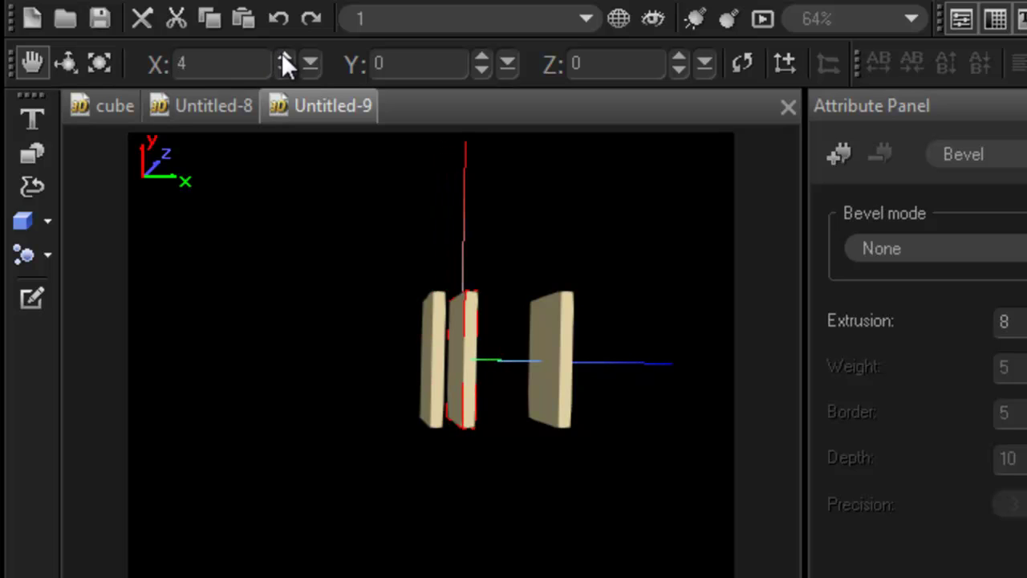
pyautogui.click(281, 58)
pyautogui.click(281, 57)
pyautogui.click(281, 57)
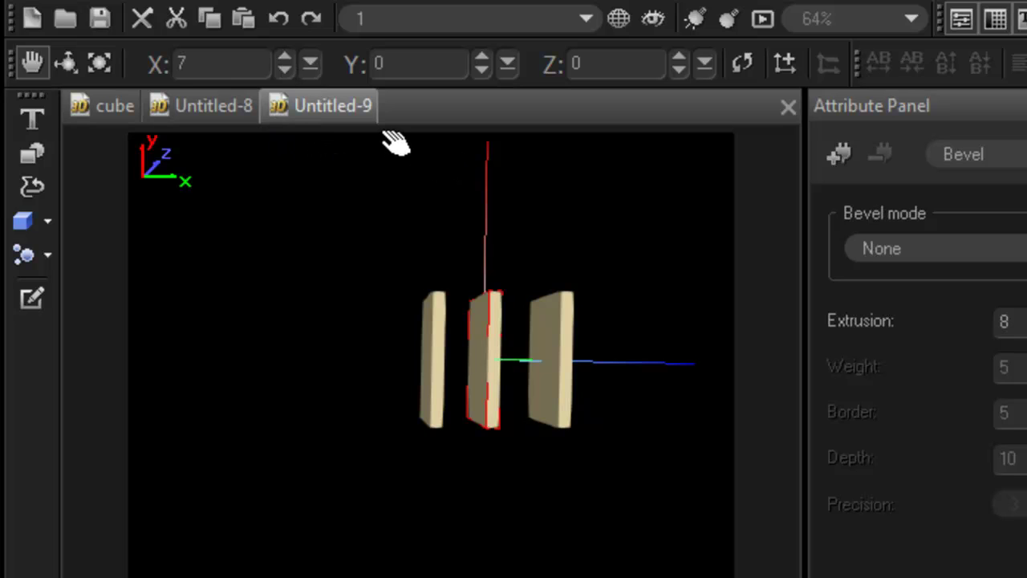
pyautogui.click(481, 60)
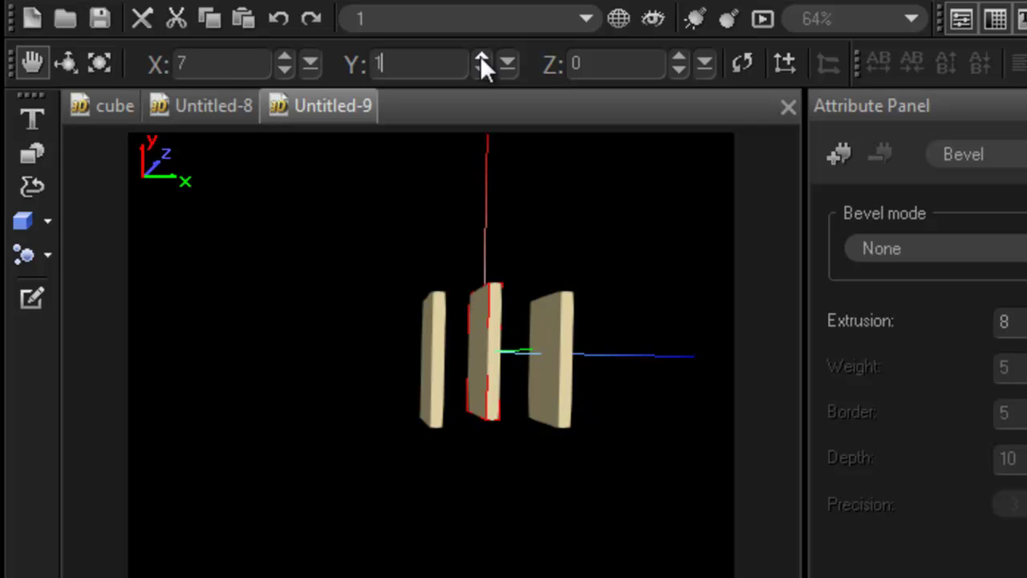
pyautogui.click(482, 70)
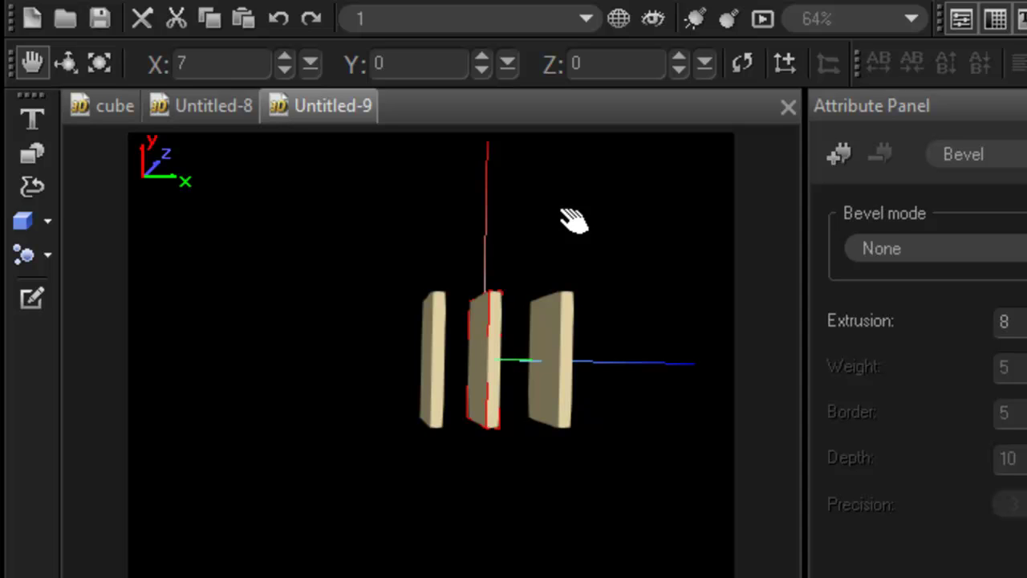
# Step: Set the middle slab's X and Y rotation to 0, then select all and tilt the group
pyautogui.click(74, 66)
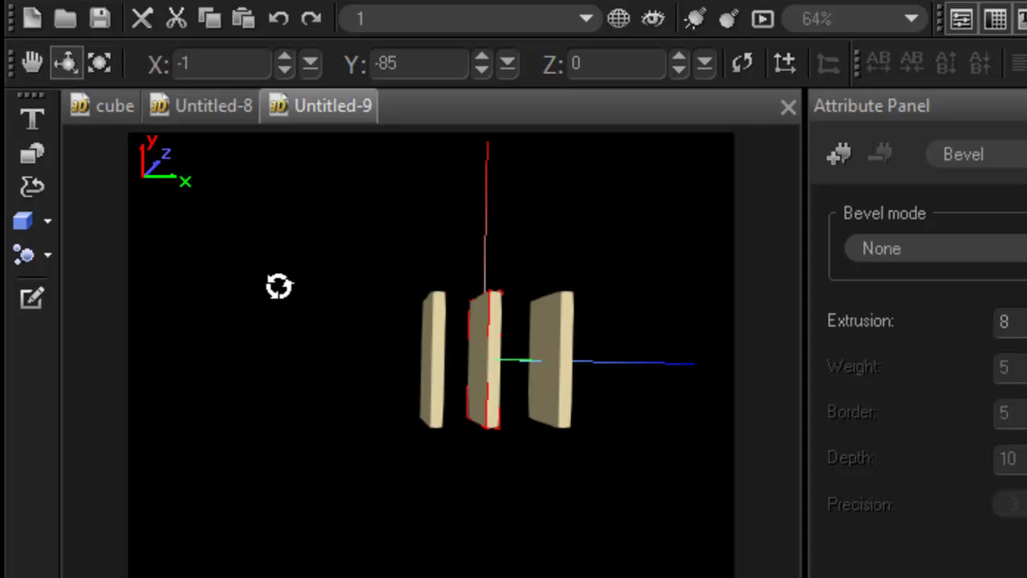
pyautogui.moveTo(279, 287); pyautogui.dragTo(383, 293)
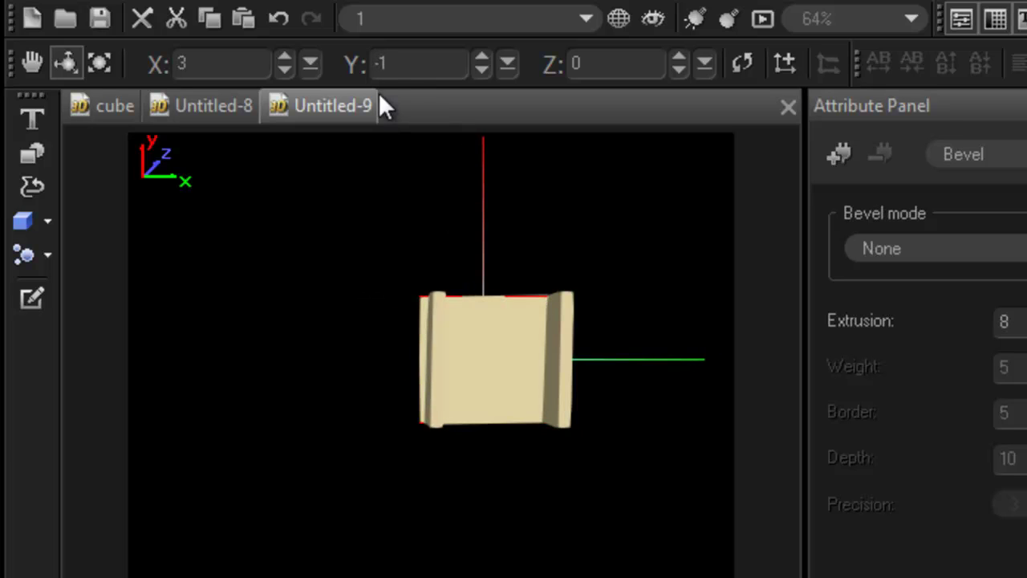
pyautogui.press('BackSpace')
pyautogui.press('BackSpace')
pyautogui.write('0')
pyautogui.press('Return')
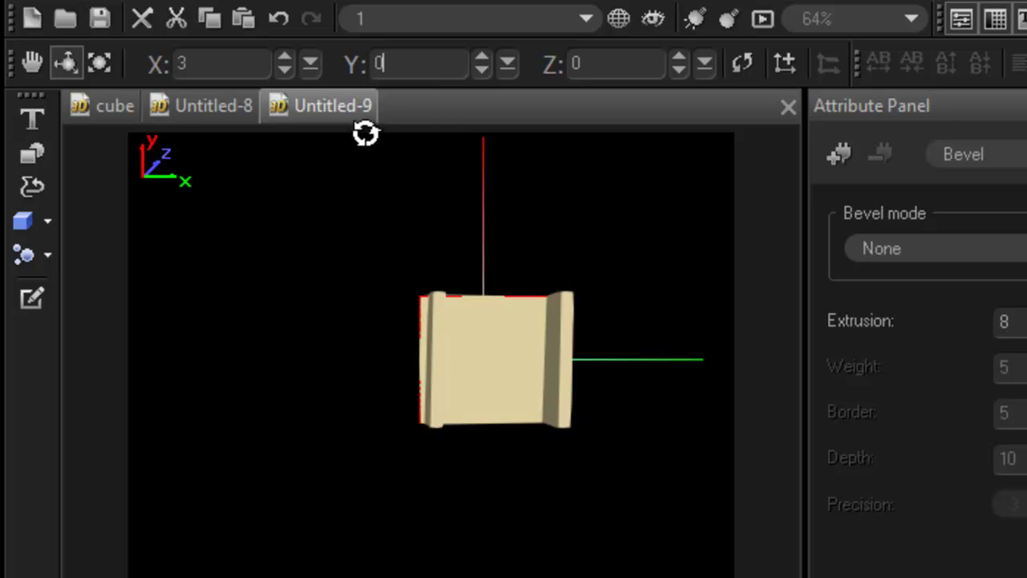
pyautogui.click(196, 64)
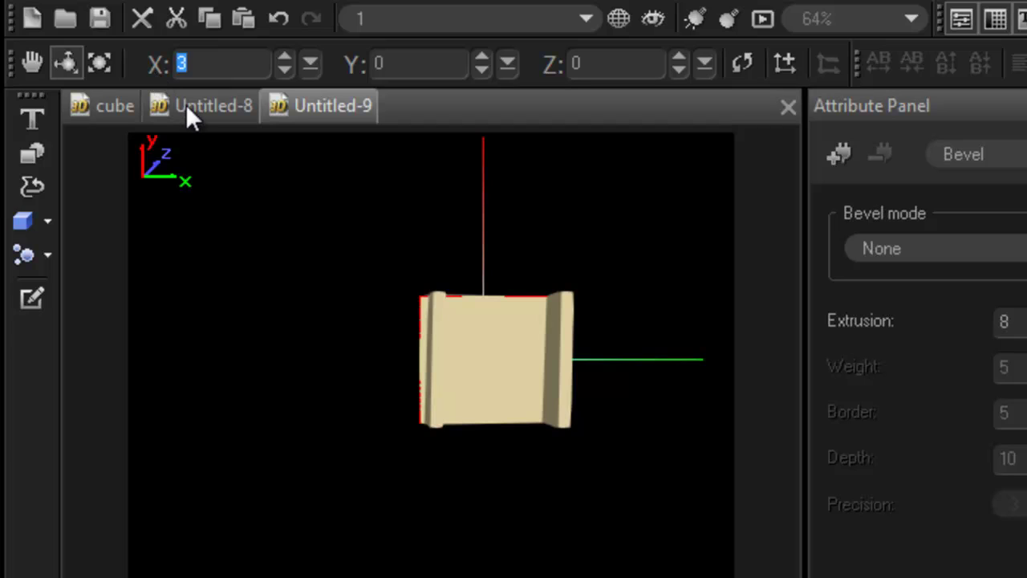
pyautogui.write('0')
pyautogui.press('Return')
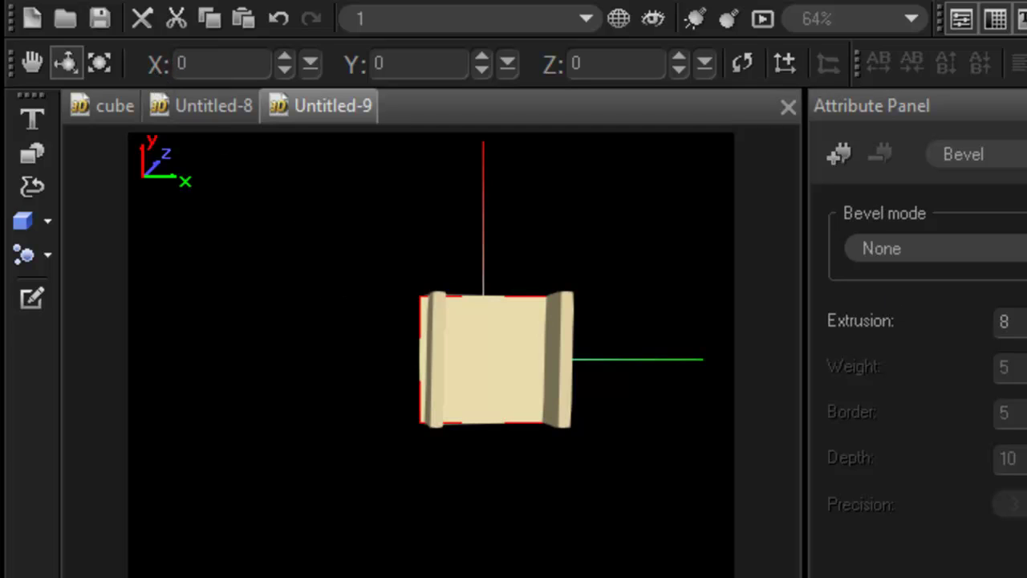
pyautogui.hotkey('ctrl', 'a')
pyautogui.moveTo(250, 362); pyautogui.dragTo(289, 486)
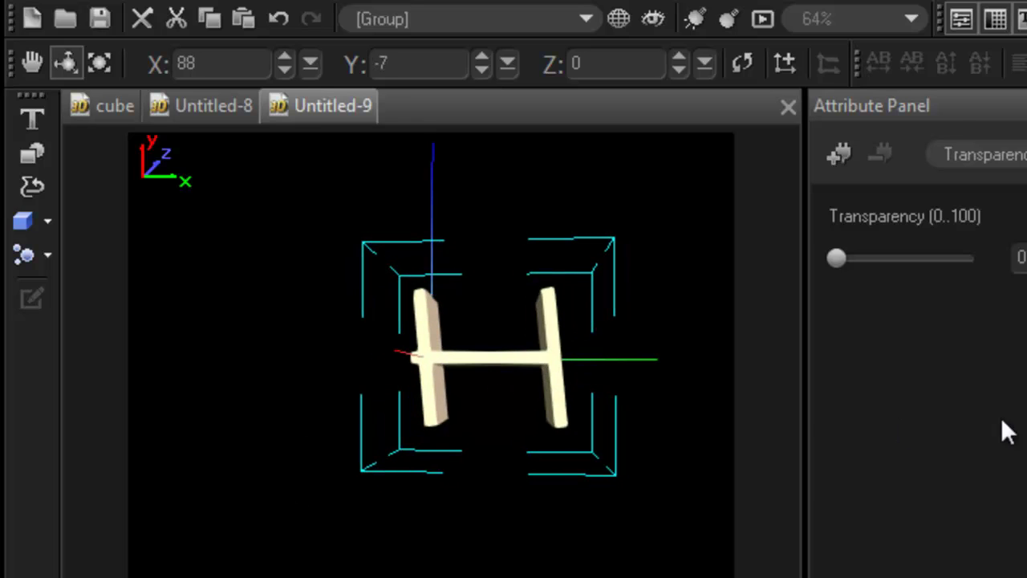
# Step: Give the left upright bar X rotation 0 and Y rotation -90
pyautogui.click(430, 377)
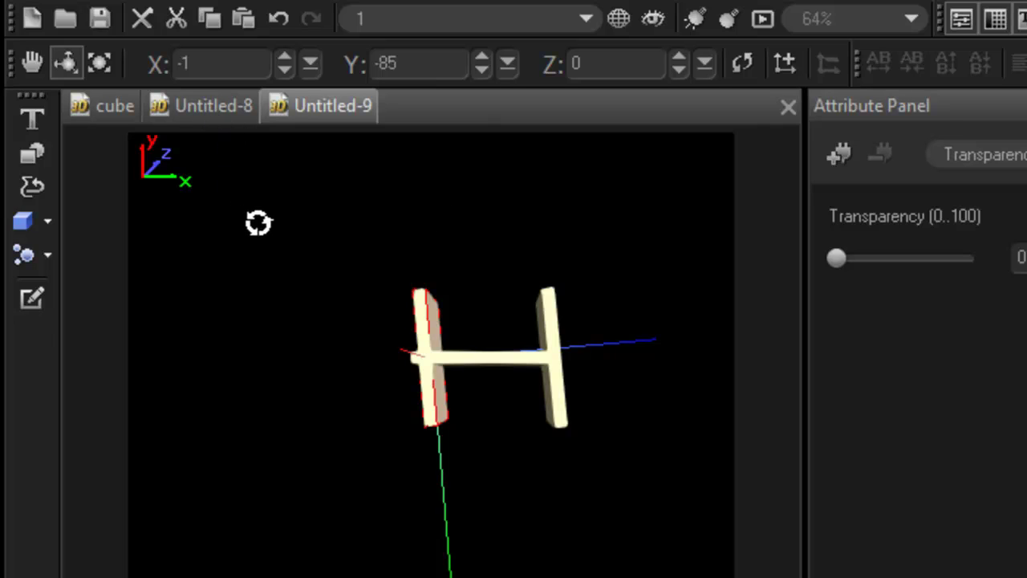
pyautogui.moveTo(201, 67); pyautogui.dragTo(161, 67)
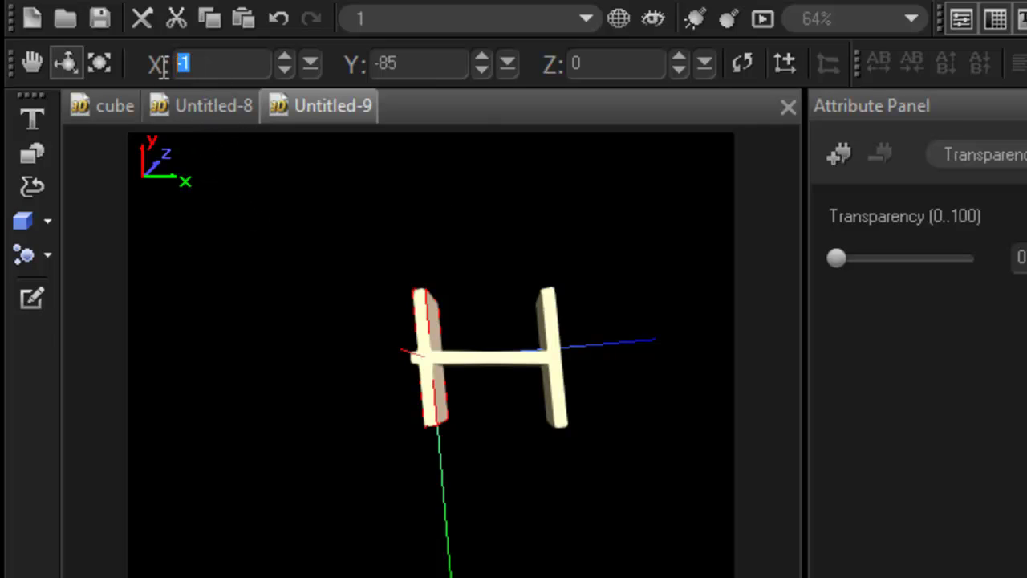
pyautogui.write('0')
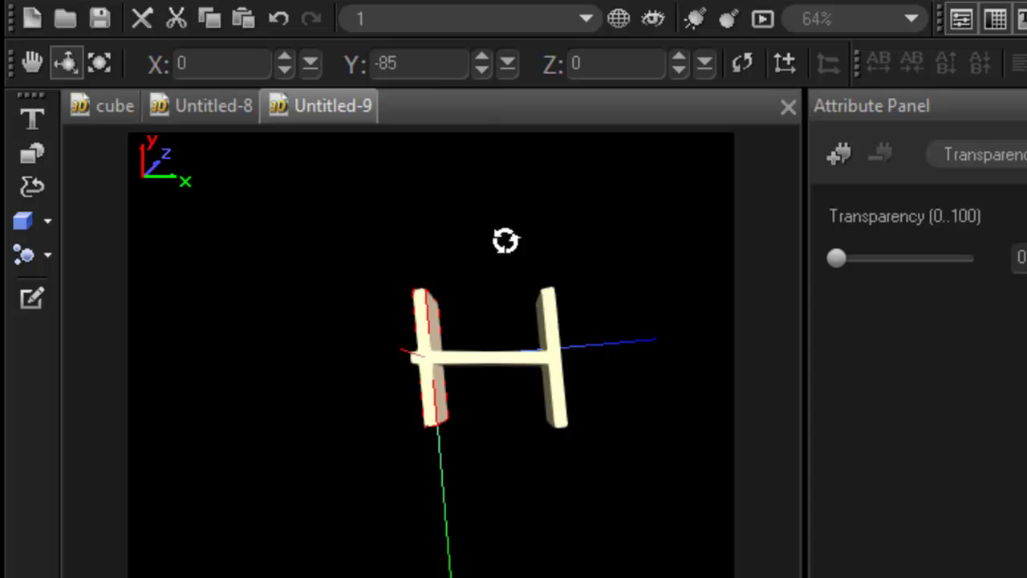
pyautogui.click(413, 60)
pyautogui.press('BackSpace')
pyautogui.press('BackSpace')
pyautogui.press('BackSpace')
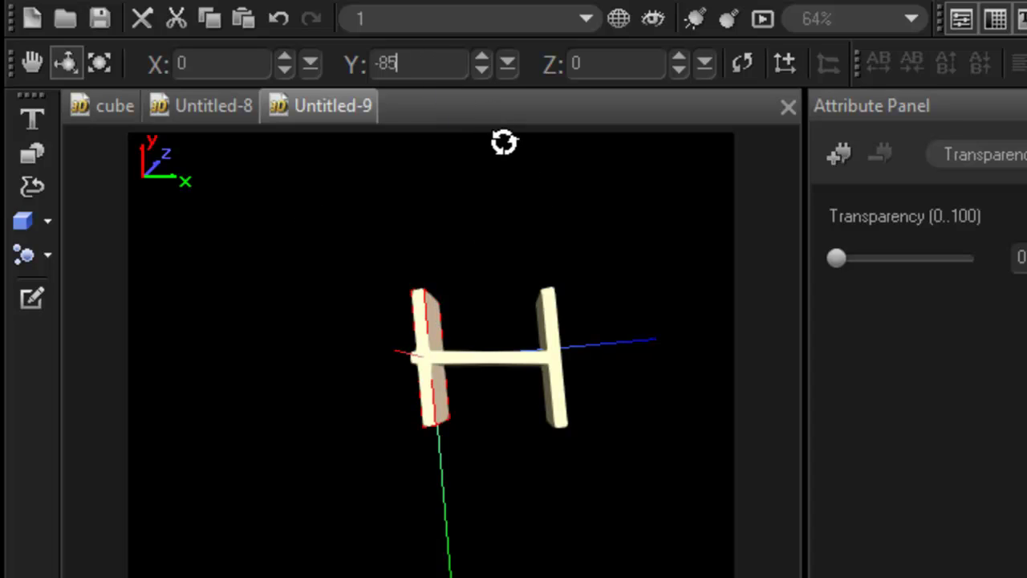
pyautogui.write('-90')
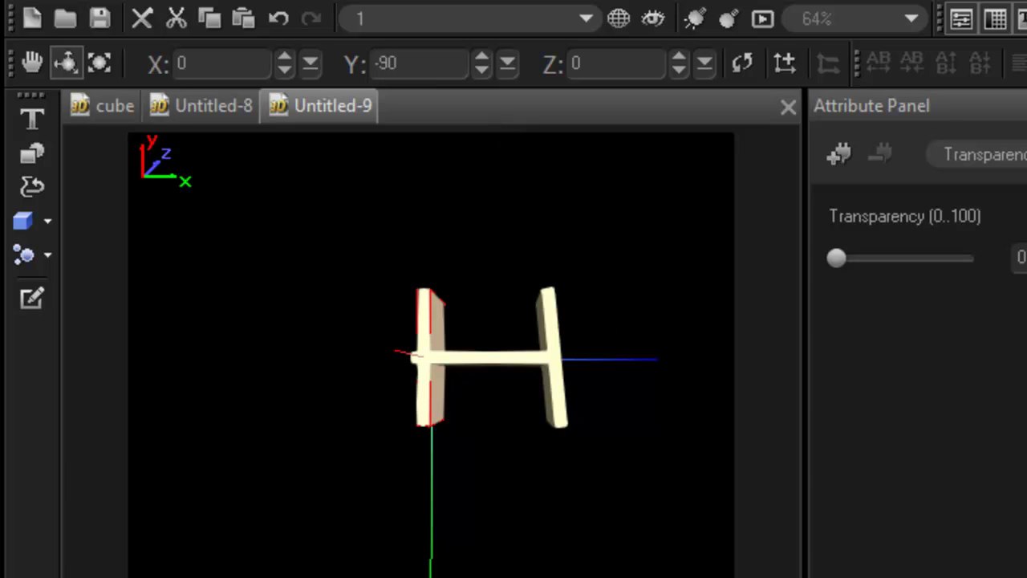
# Step: Give the right bar X rotation 0 and Y rotation -90, then select the horizontal panel
pyautogui.press('pagedown')
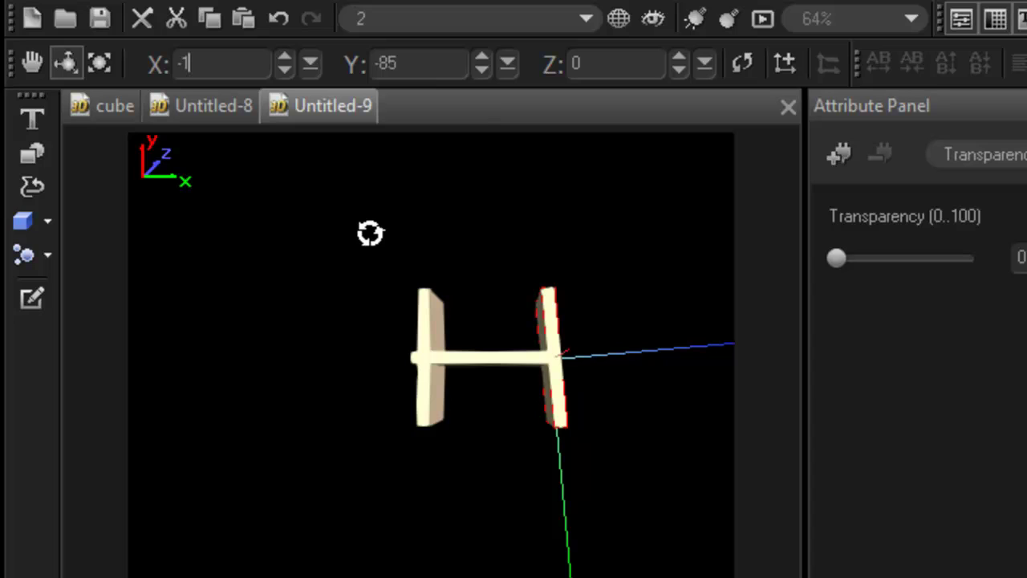
pyautogui.press('BackSpace')
pyautogui.press('BackSpace')
pyautogui.write('0')
pyautogui.doubleClick(426, 64)
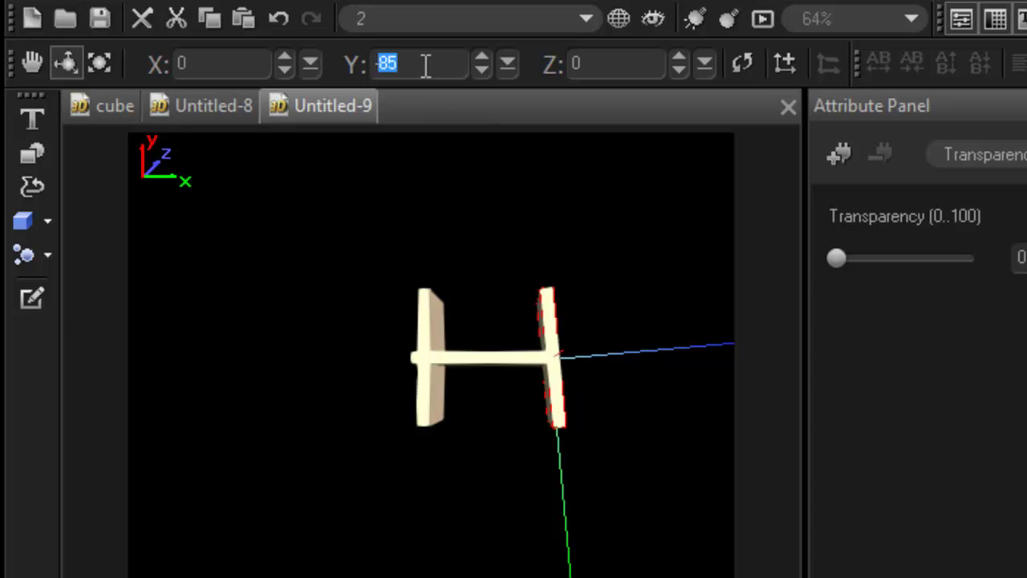
pyautogui.write('-90')
pyautogui.press('Return')
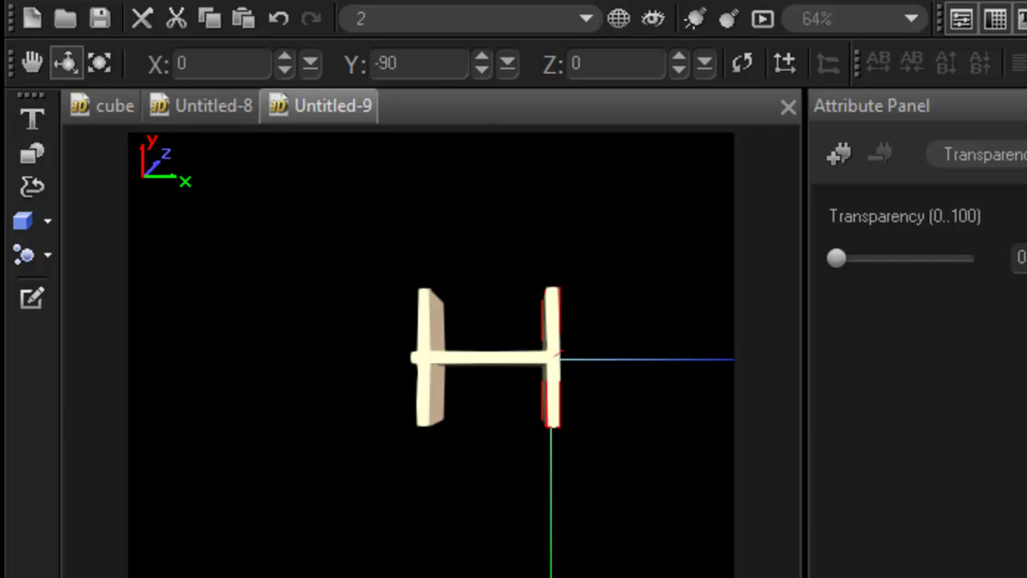
pyautogui.click(482, 357)
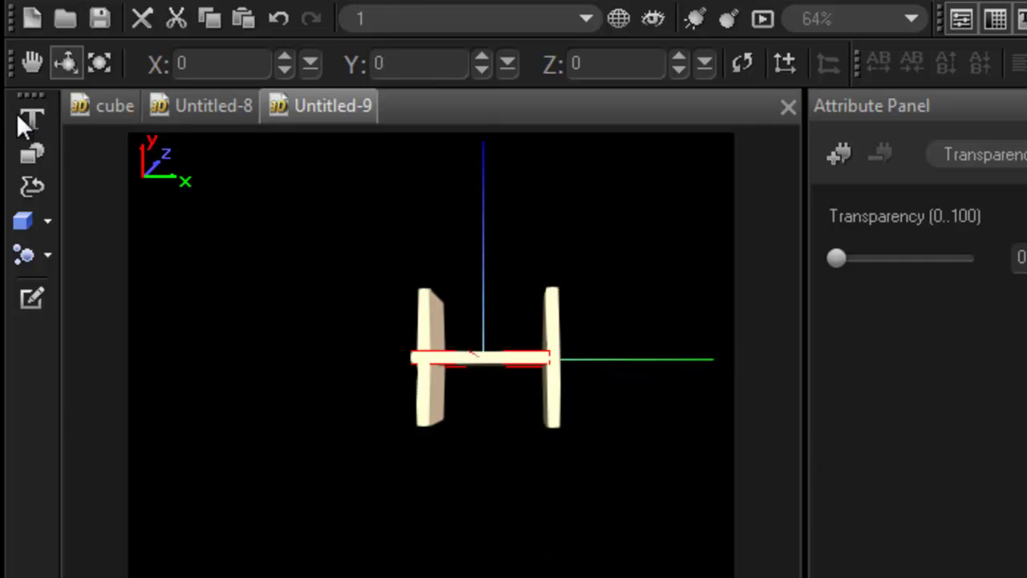
# Step: Shift the horizontal panel along X to 8 with the Move spinners
pyautogui.click(23, 66)
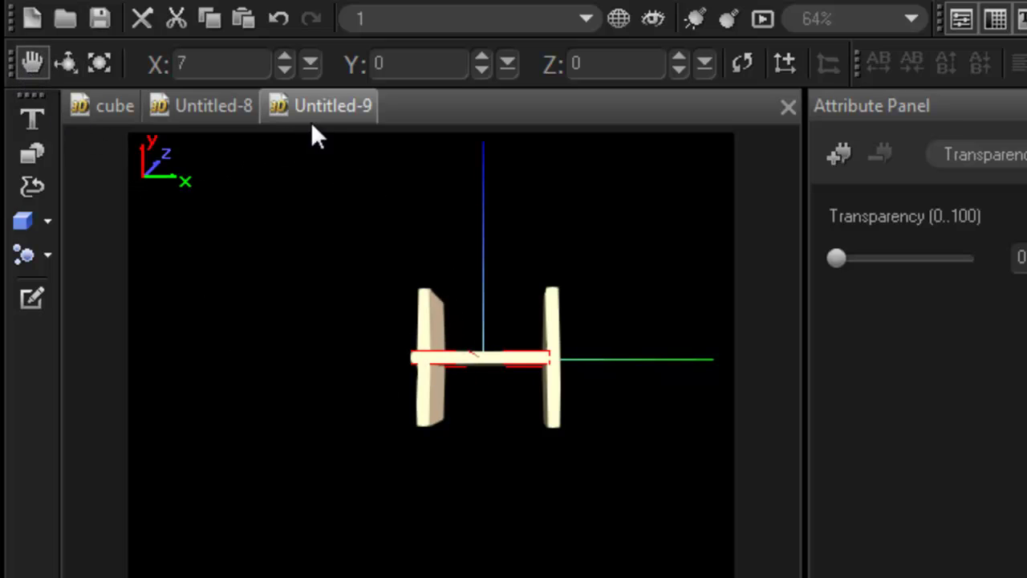
pyautogui.click(287, 69)
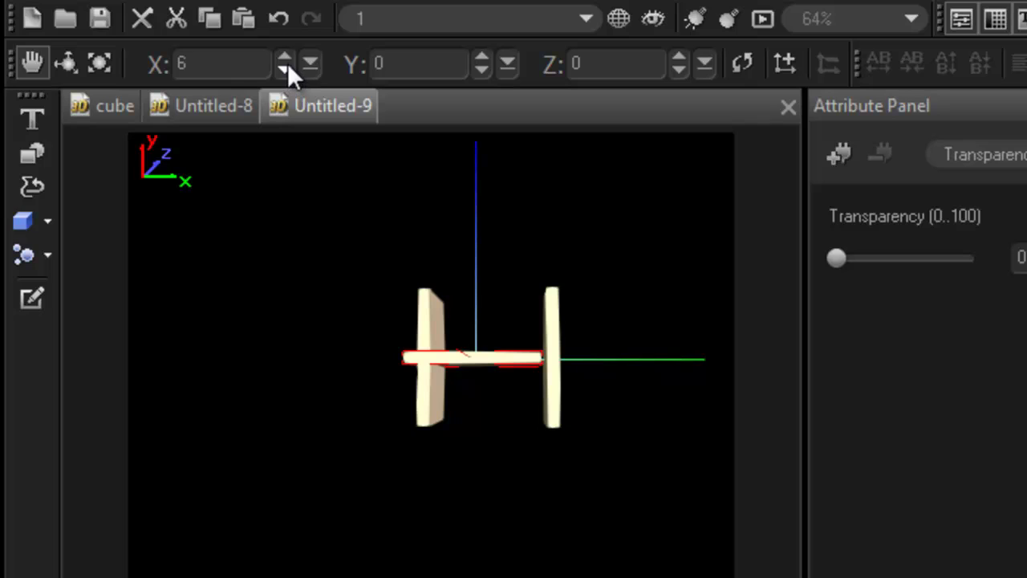
pyautogui.click(287, 57)
pyautogui.click(287, 56)
pyautogui.click(287, 56)
pyautogui.click(287, 56)
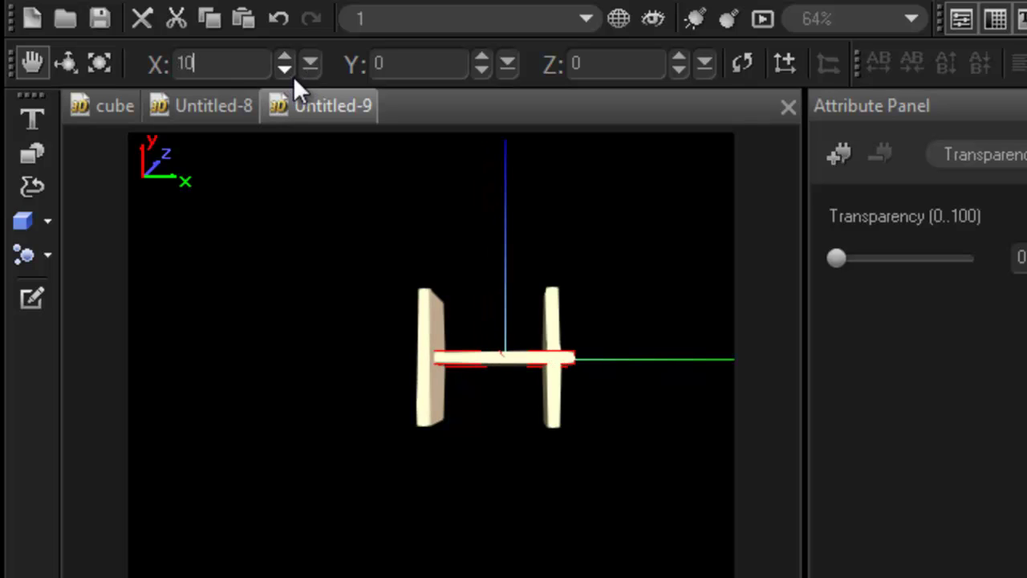
pyautogui.click(288, 69)
pyautogui.click(287, 69)
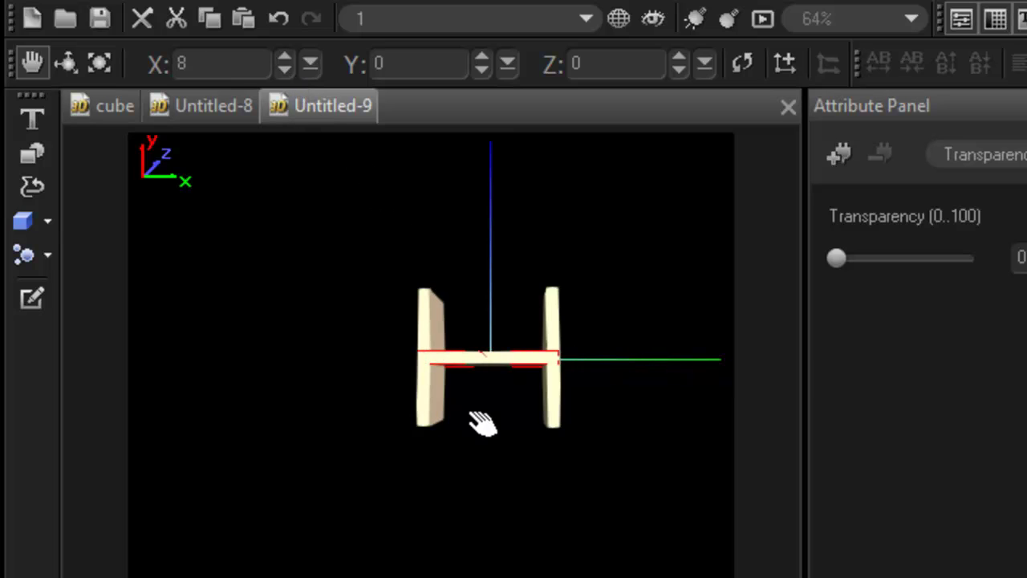
# Step: Keep it at Y 0, lower it to Z -8, then select and move the U group
pyautogui.click(481, 69)
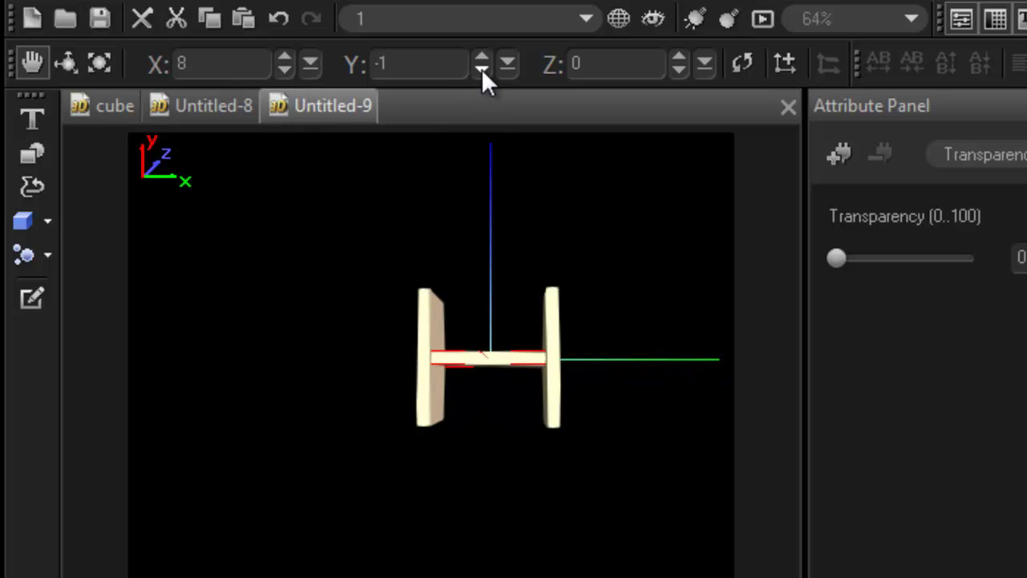
pyautogui.click(481, 57)
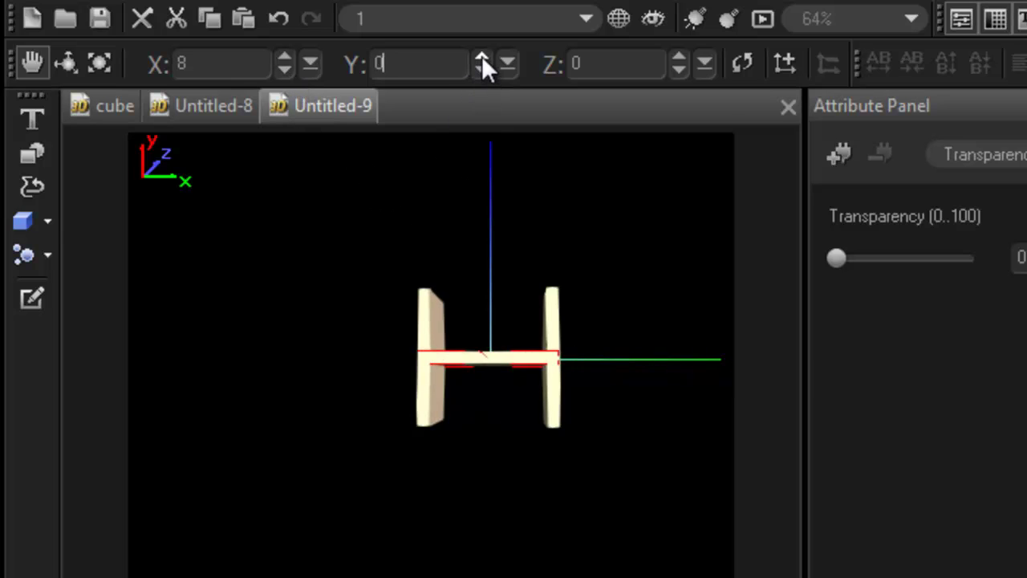
pyautogui.click(675, 69)
pyautogui.click(675, 69)
pyautogui.click(675, 69)
pyautogui.click(675, 69)
pyautogui.click(675, 69)
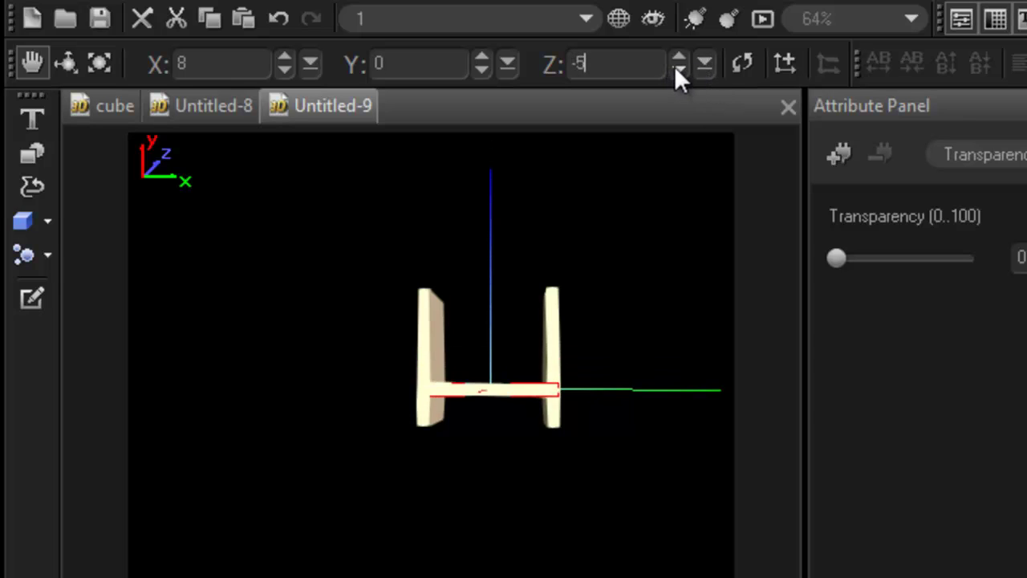
pyautogui.click(675, 69)
pyautogui.click(675, 69)
pyautogui.click(675, 69)
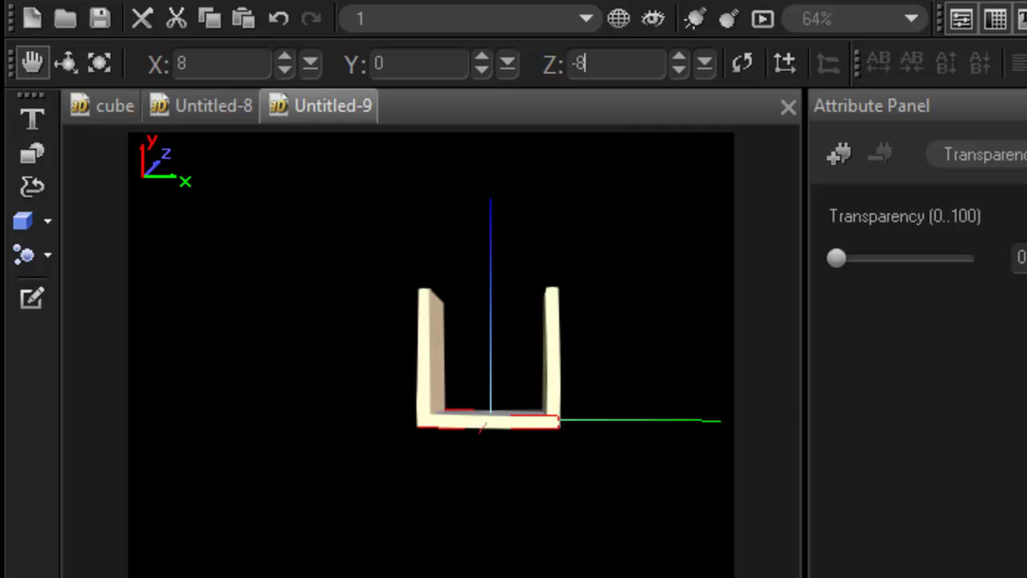
pyautogui.click(502, 425)
pyautogui.moveTo(501, 425); pyautogui.dragTo(293, 309)
# Step: Turn the U frame to face front and nudge its left wall panel
pyautogui.click(66, 64)
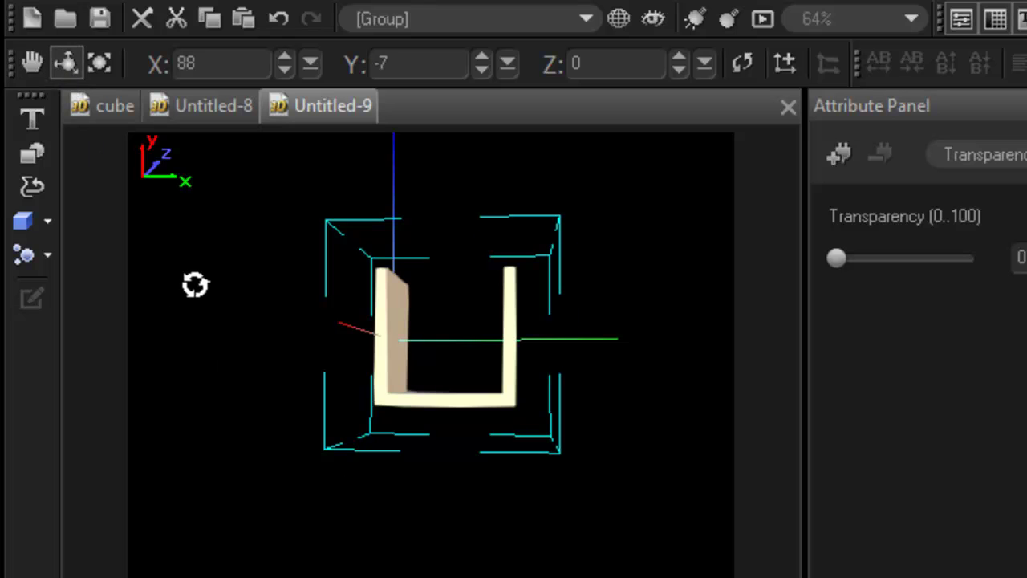
pyautogui.moveTo(195, 284)
pyautogui.mouseDown()
pyautogui.moveTo(271, 379)
pyautogui.moveTo(230, 340)
pyautogui.moveTo(199, 280)
pyautogui.mouseUp()
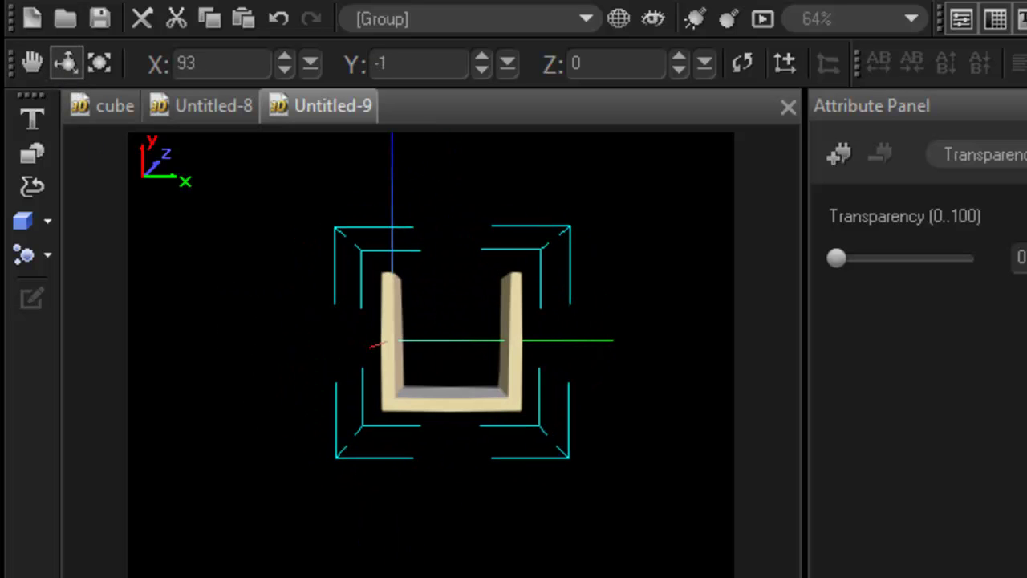
pyautogui.press('Tab')
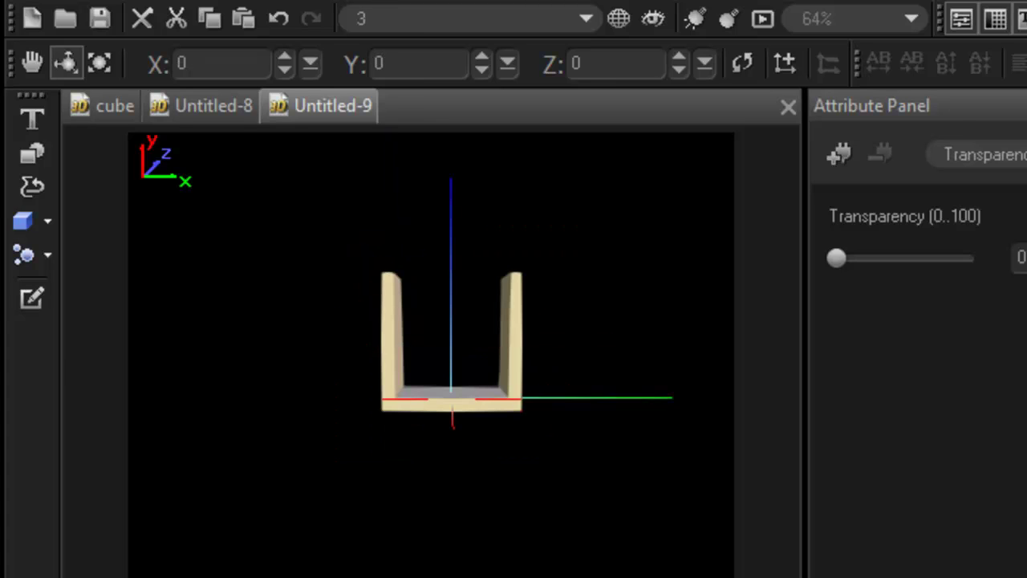
pyautogui.click(391, 338)
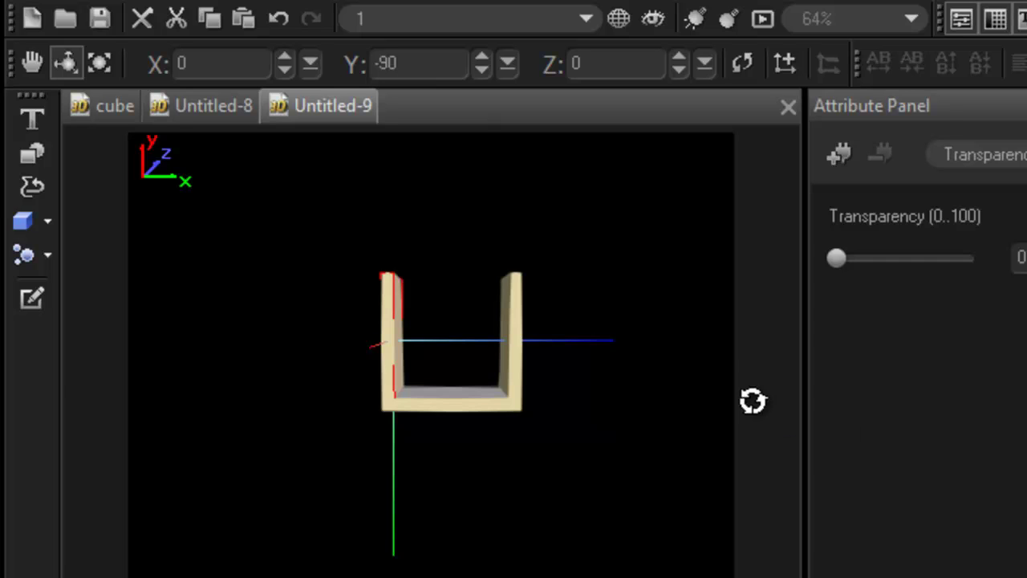
pyautogui.click(32, 64)
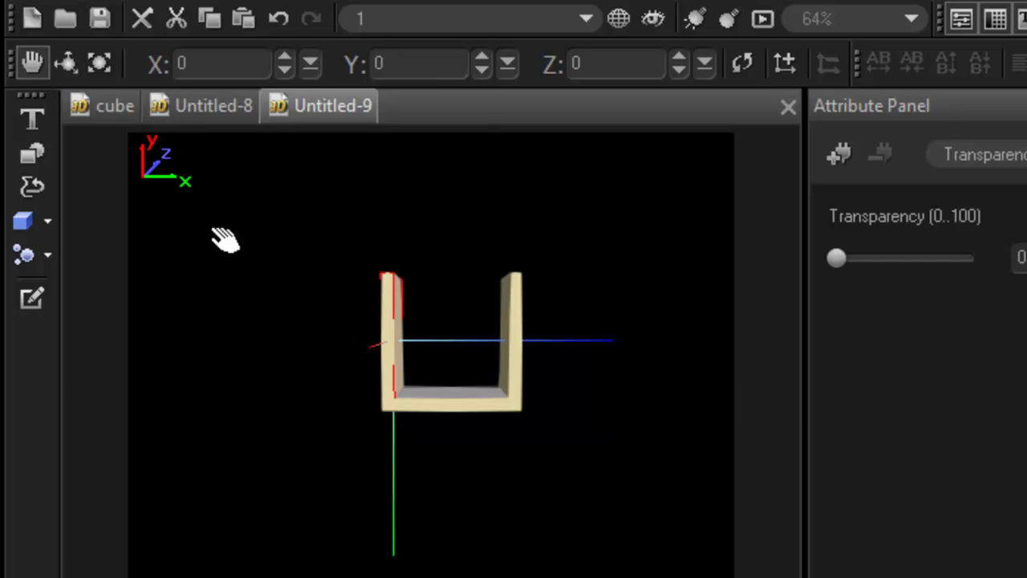
pyautogui.moveTo(292, 356); pyautogui.dragTo(317, 344)
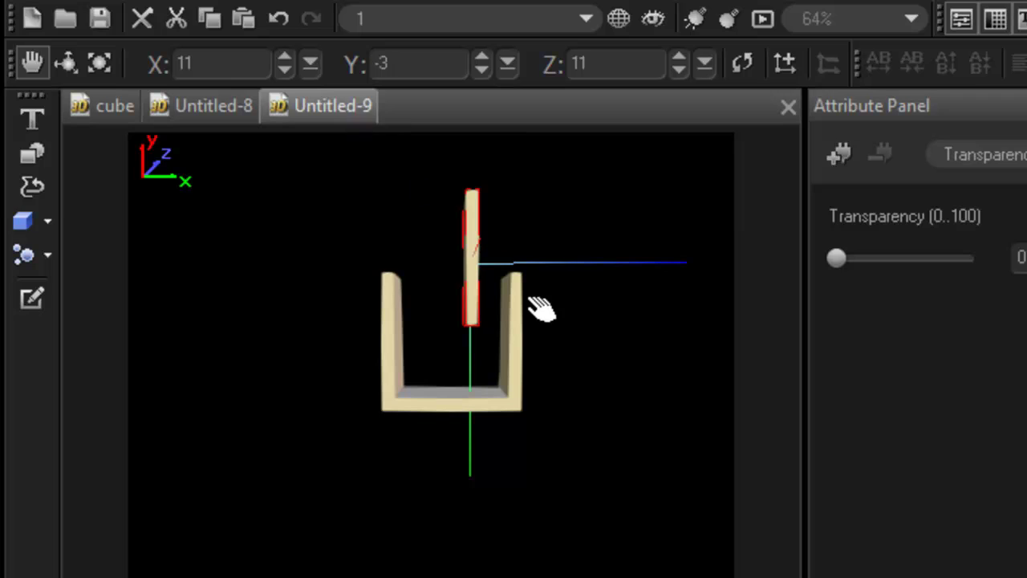
# Step: Reveal the loose panel, lay it flat, and set its X and Z rotation to 0
pyautogui.press('Escape')
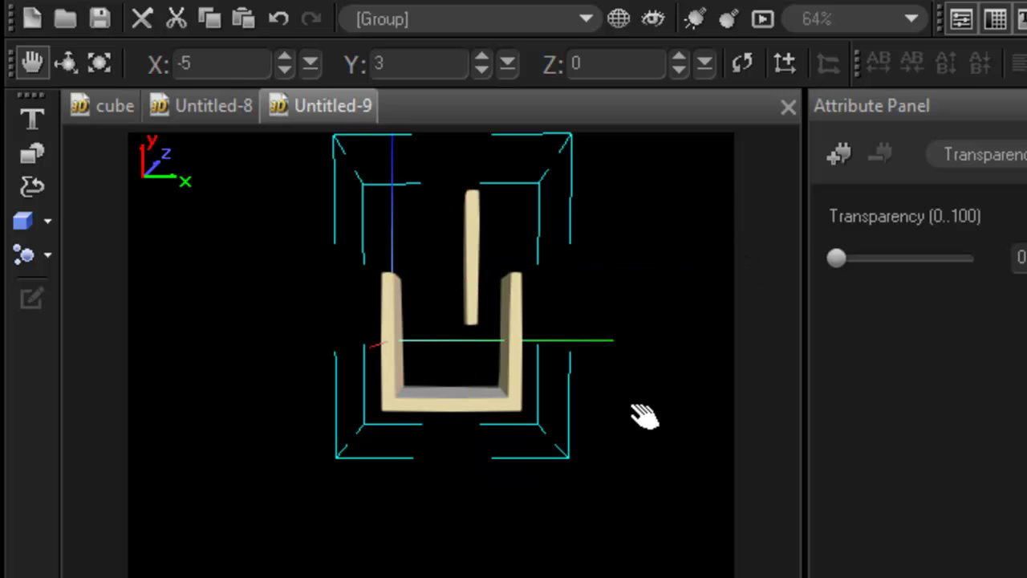
pyautogui.click(66, 63)
pyautogui.moveTo(165, 255); pyautogui.dragTo(186, 477)
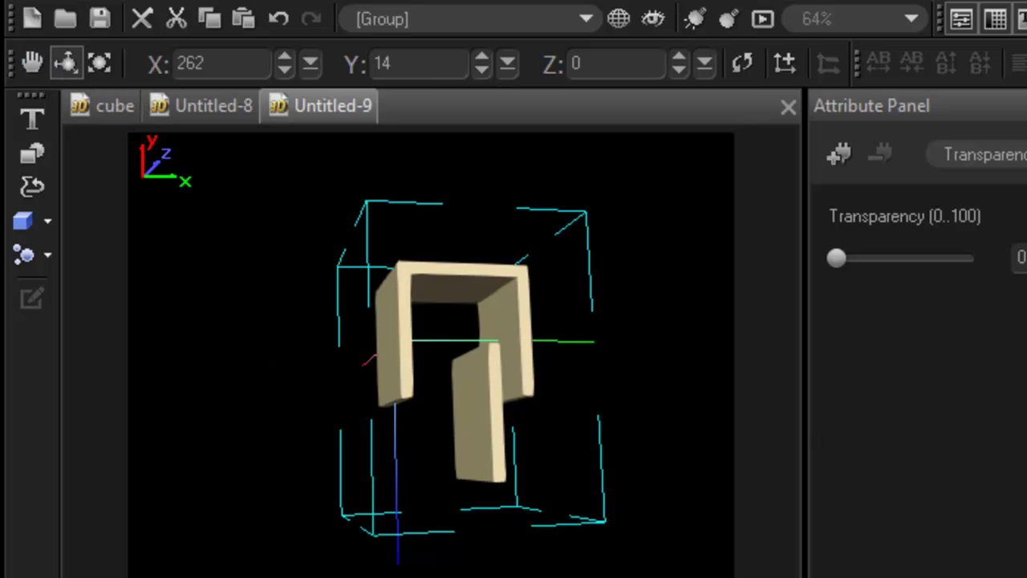
pyautogui.click(480, 417)
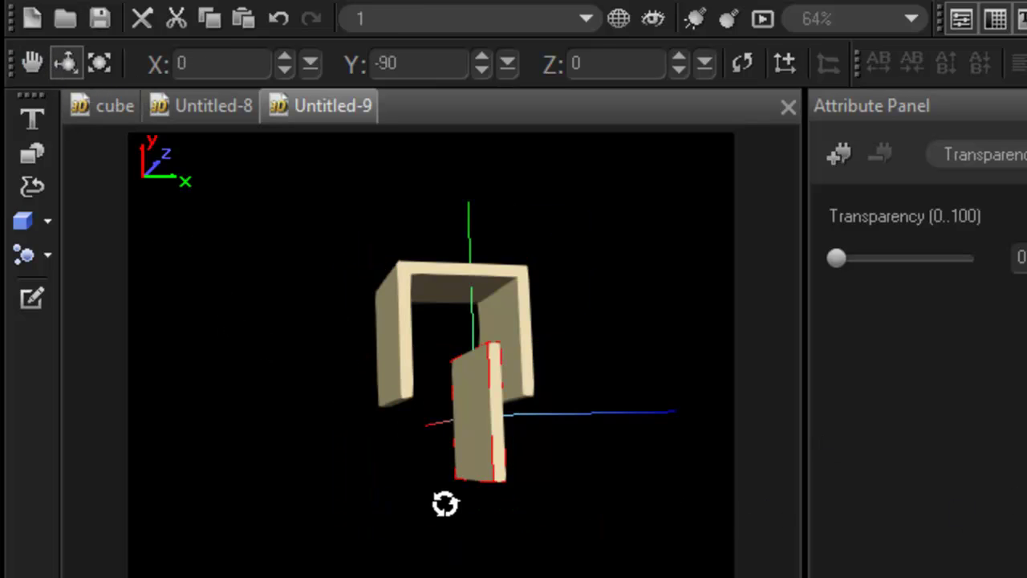
pyautogui.moveTo(446, 503); pyautogui.dragTo(310, 501)
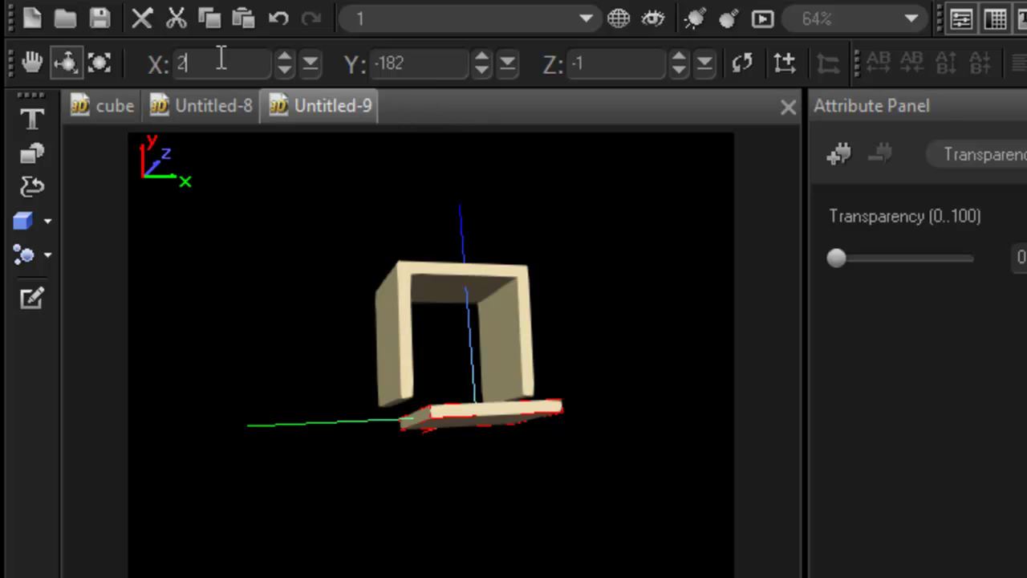
pyautogui.moveTo(221, 61); pyautogui.dragTo(131, 68)
pyautogui.write('0')
pyautogui.moveTo(601, 65); pyautogui.dragTo(548, 71)
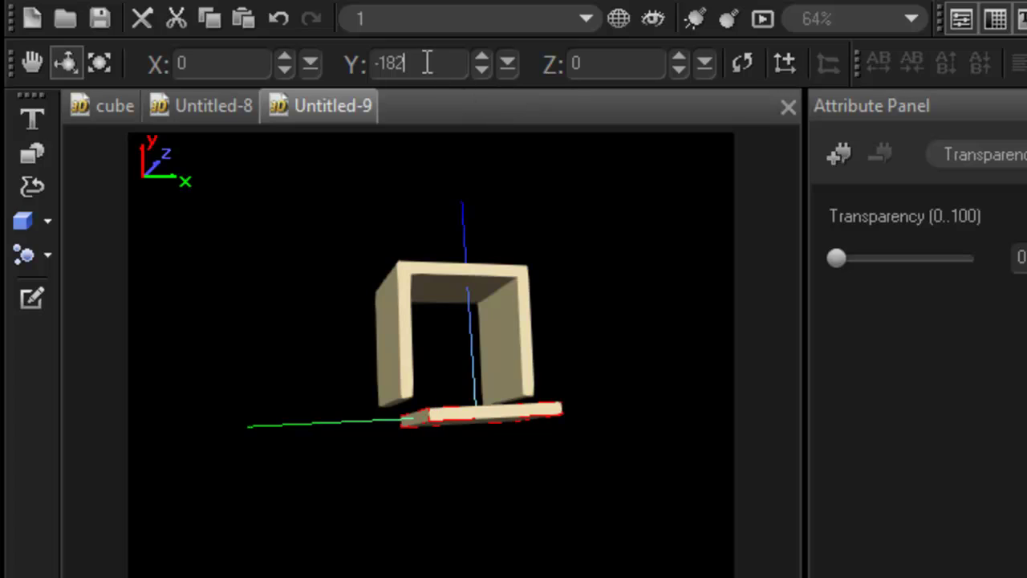
# Step: Position the flat panel at X 8, Y 0, Z 8 to close the square frame
pyautogui.click(38, 69)
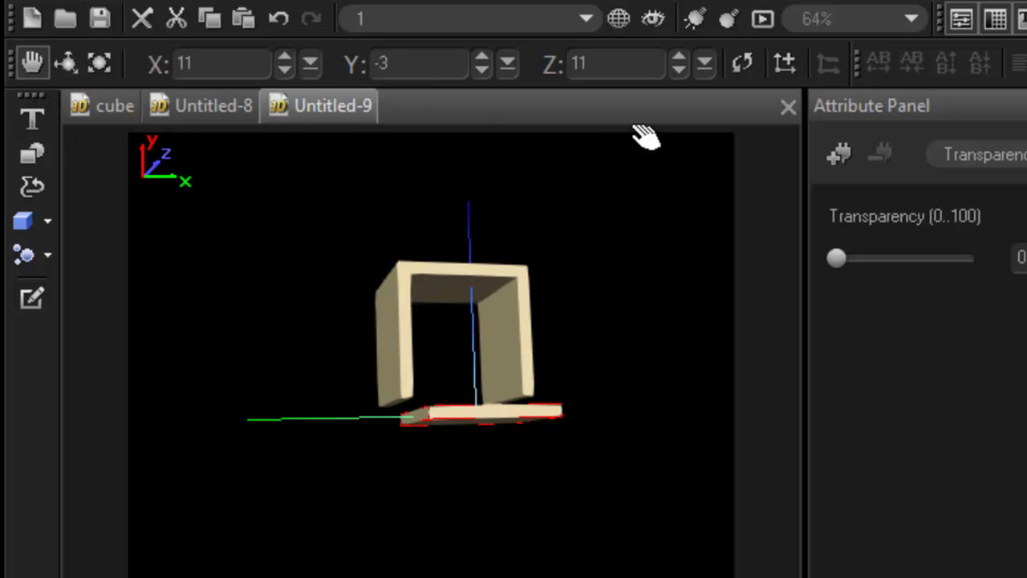
pyautogui.click(280, 71)
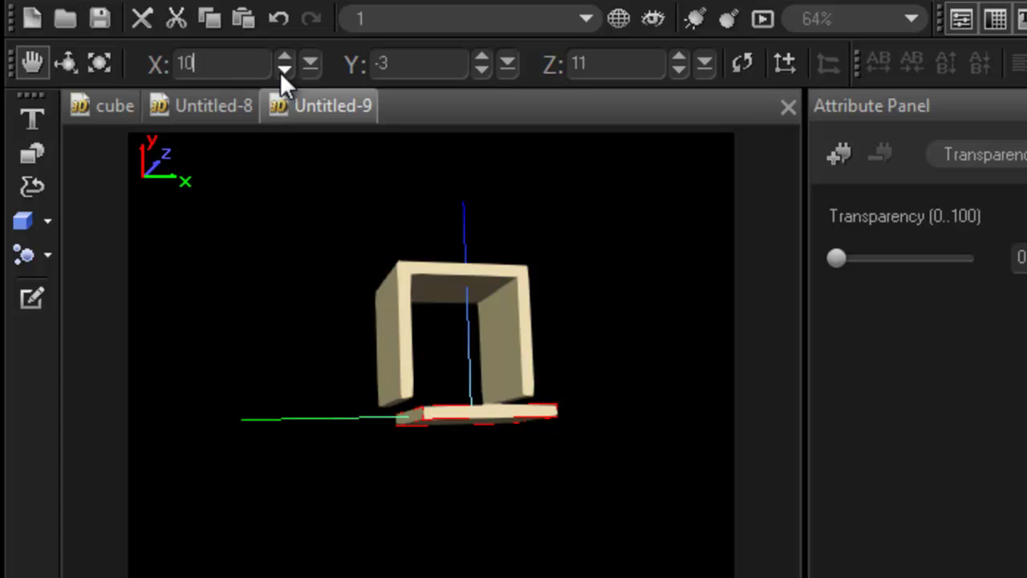
pyautogui.click(280, 72)
pyautogui.click(280, 71)
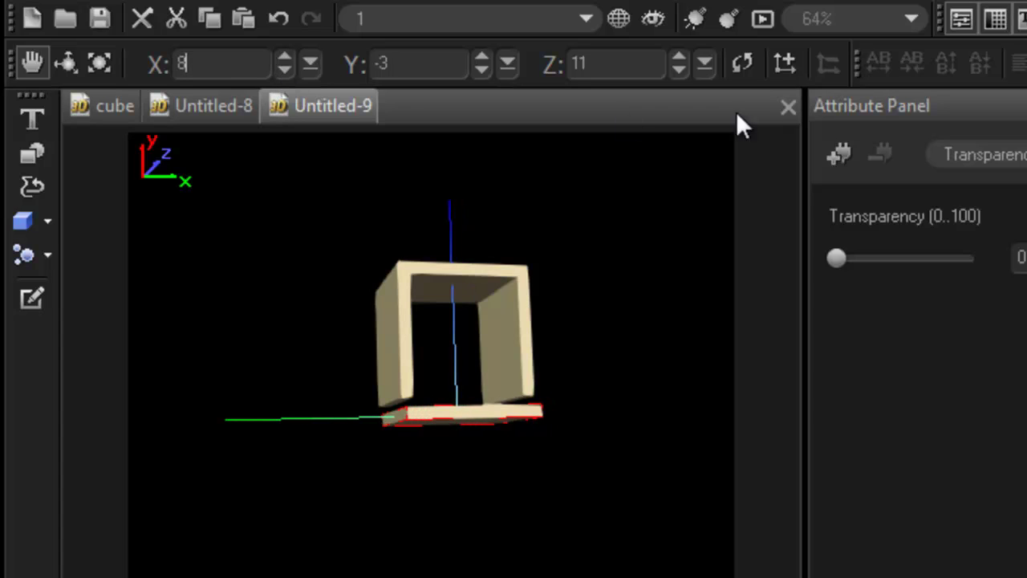
pyautogui.click(679, 69)
pyautogui.click(679, 69)
pyautogui.click(679, 69)
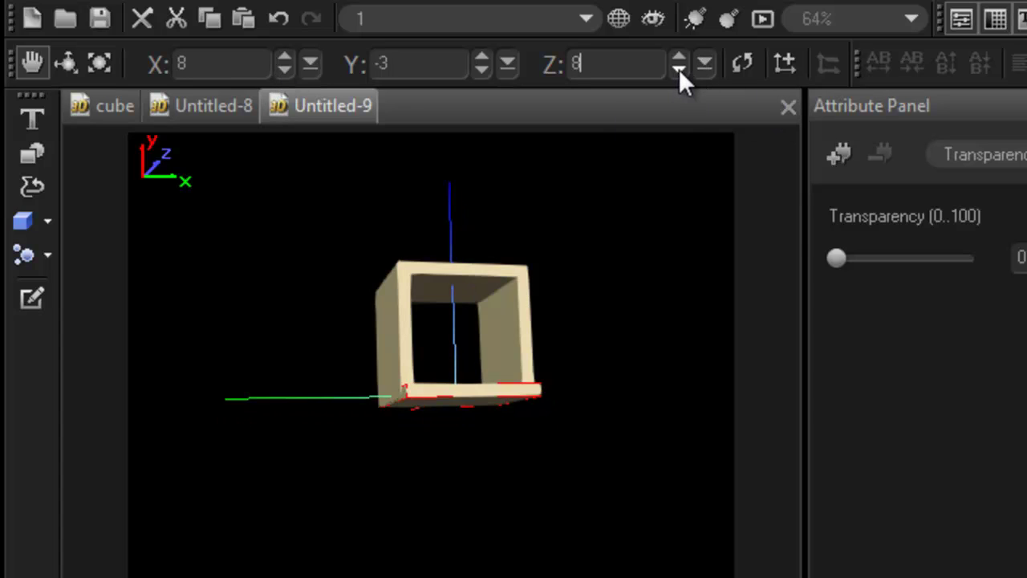
pyautogui.click(478, 73)
pyautogui.click(477, 57)
pyautogui.click(476, 57)
pyautogui.click(476, 58)
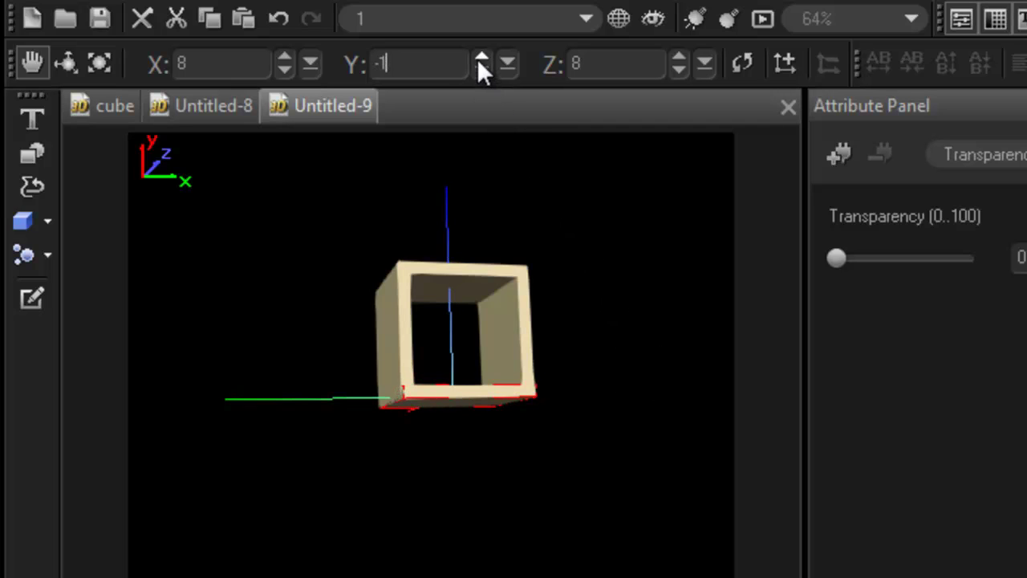
pyautogui.click(476, 57)
# Step: Select the four-panel box and turn it to inspect its open top, then face front
pyautogui.click(723, 459)
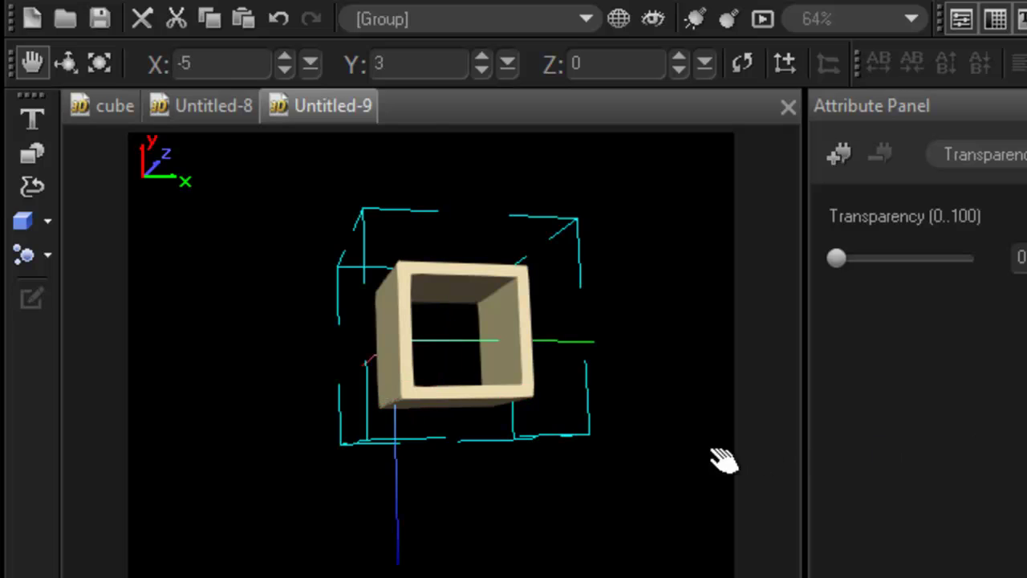
pyautogui.click(68, 67)
pyautogui.moveTo(201, 259); pyautogui.dragTo(198, 287)
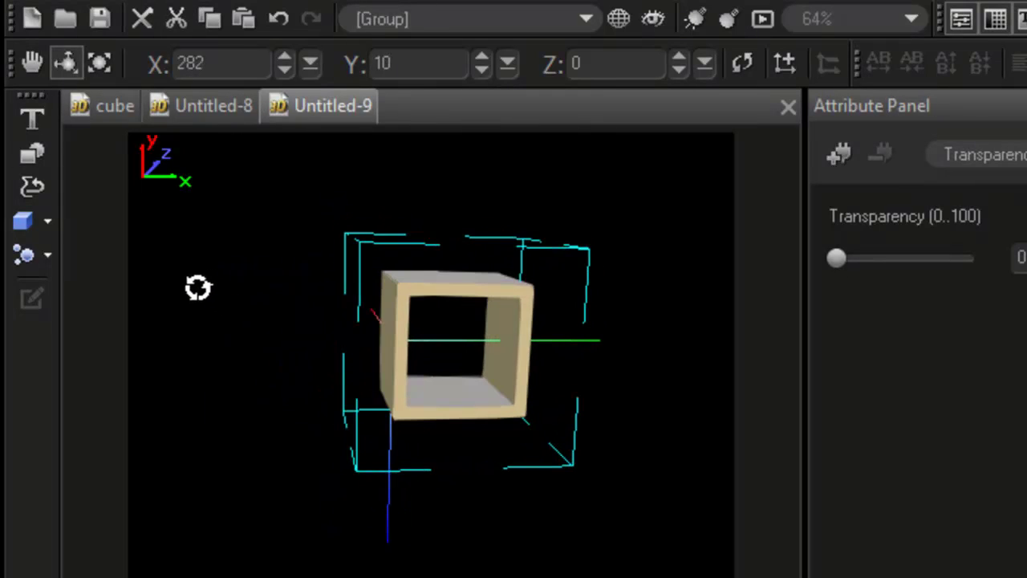
pyautogui.moveTo(234, 328); pyautogui.dragTo(240, 473)
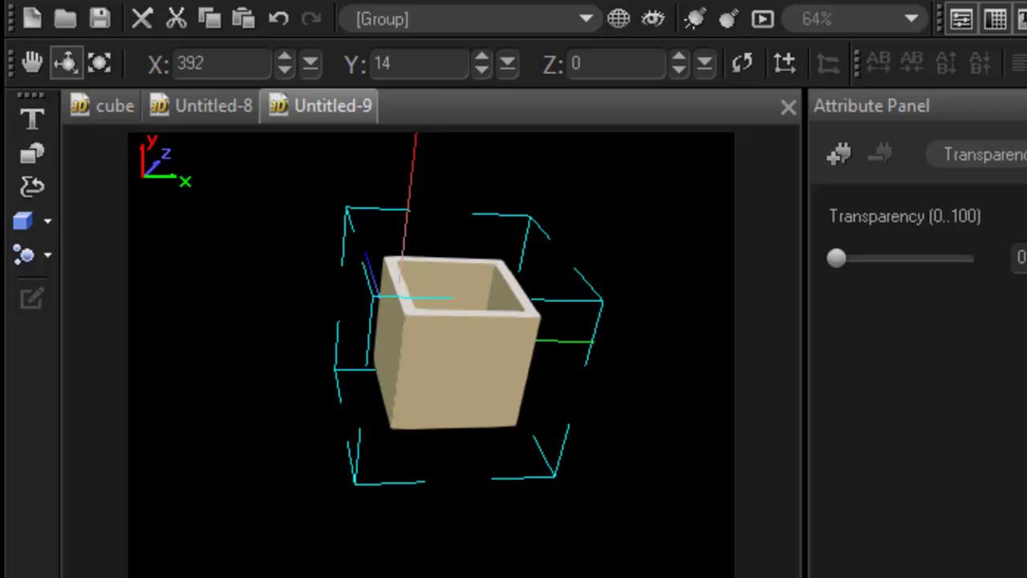
pyautogui.moveTo(287, 458); pyautogui.dragTo(227, 200)
# Step: Glance at Untitled-8, rotate the cube group, turn Untitled-9's beige cube, and return
pyautogui.click(201, 104)
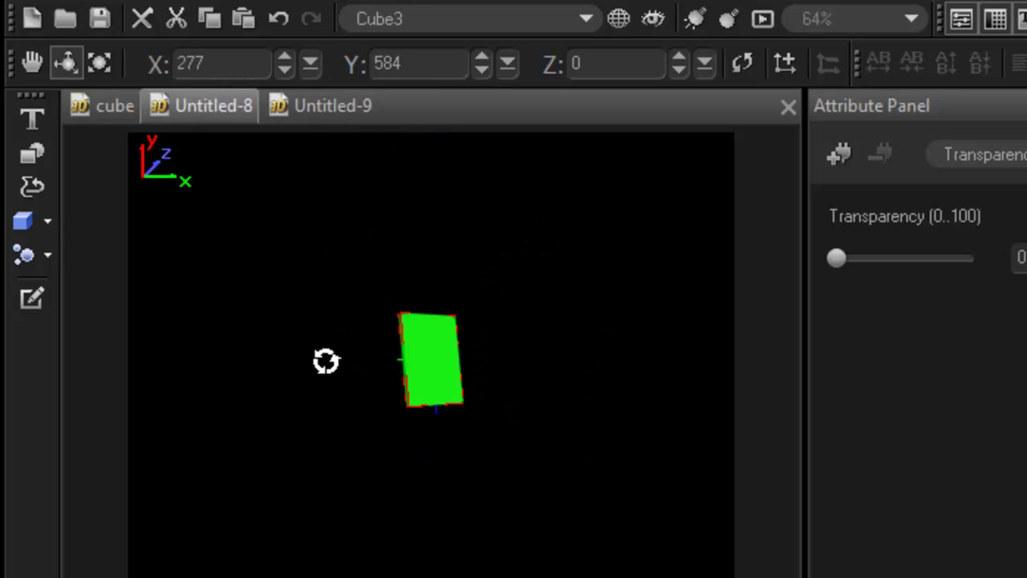
pyautogui.click(97, 105)
pyautogui.moveTo(300, 345); pyautogui.dragTo(522, 566)
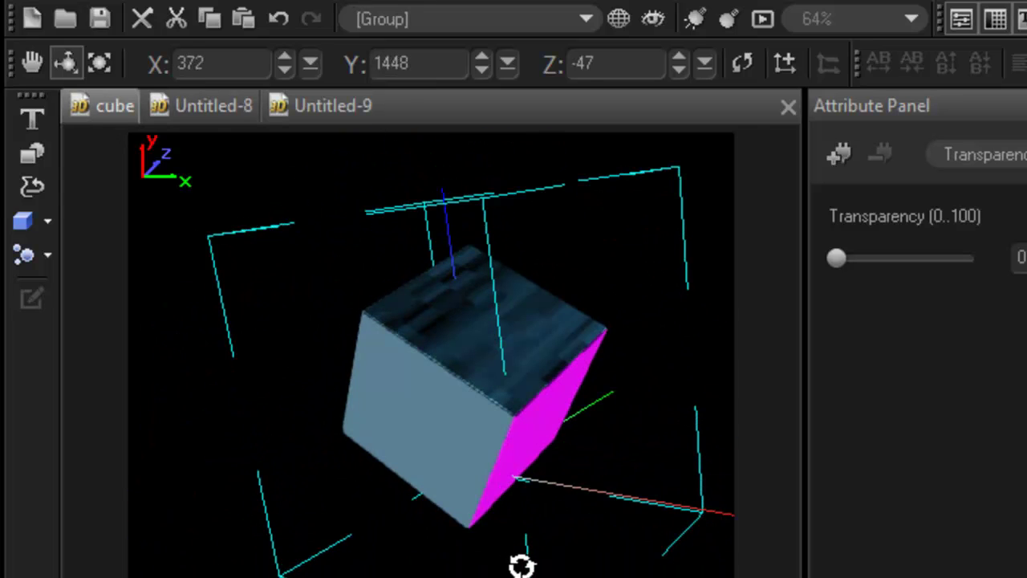
pyautogui.click(326, 108)
pyautogui.moveTo(447, 419); pyautogui.dragTo(114, 152)
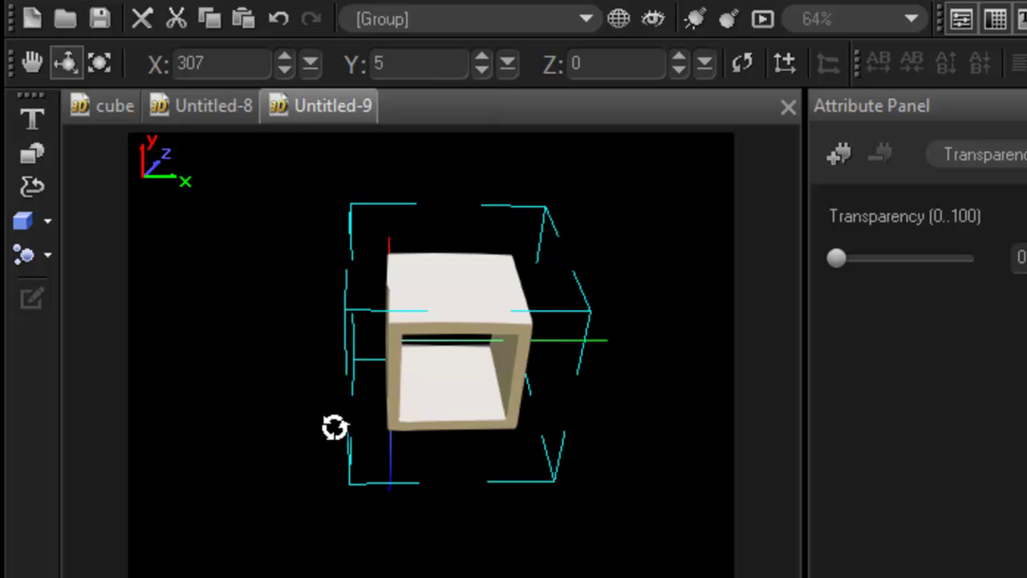
pyautogui.moveTo(335, 427); pyautogui.dragTo(305, 406)
pyautogui.click(106, 104)
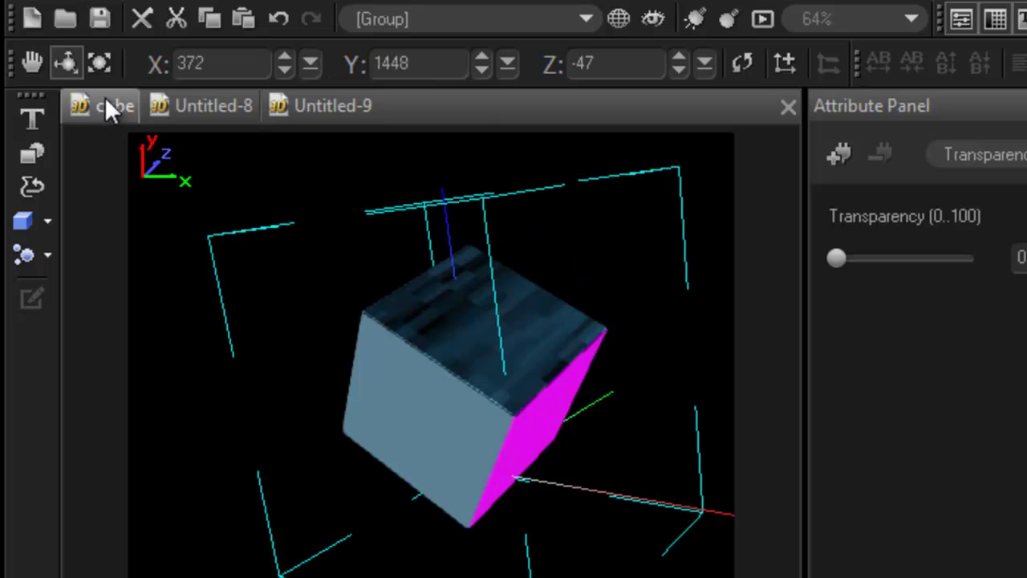
# Step: Rotate the cube group and select the magenta panel's Graphic Object1 on its own
pyautogui.moveTo(203, 375); pyautogui.dragTo(335, 420)
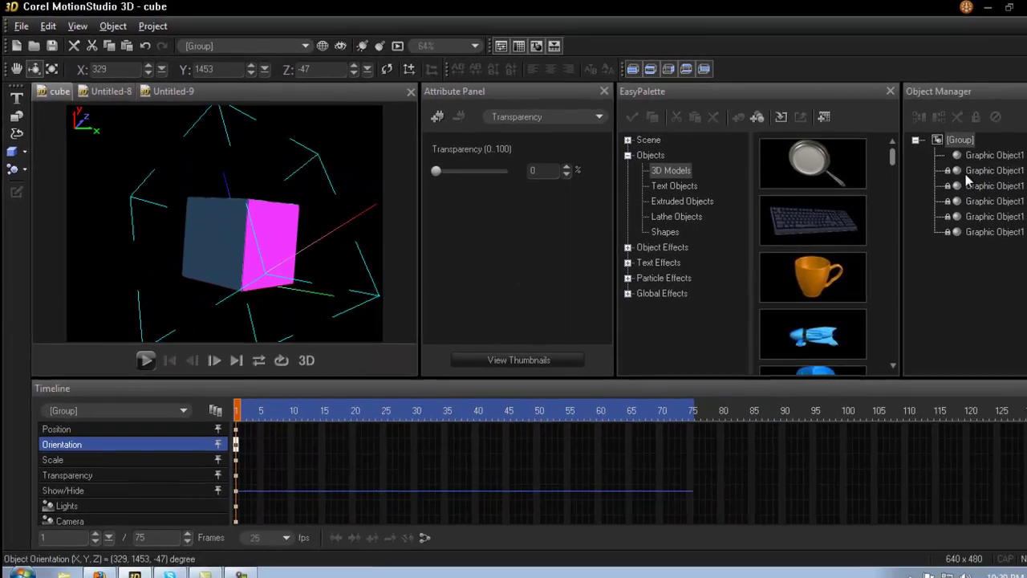
pyautogui.click(966, 170)
pyautogui.click(967, 118)
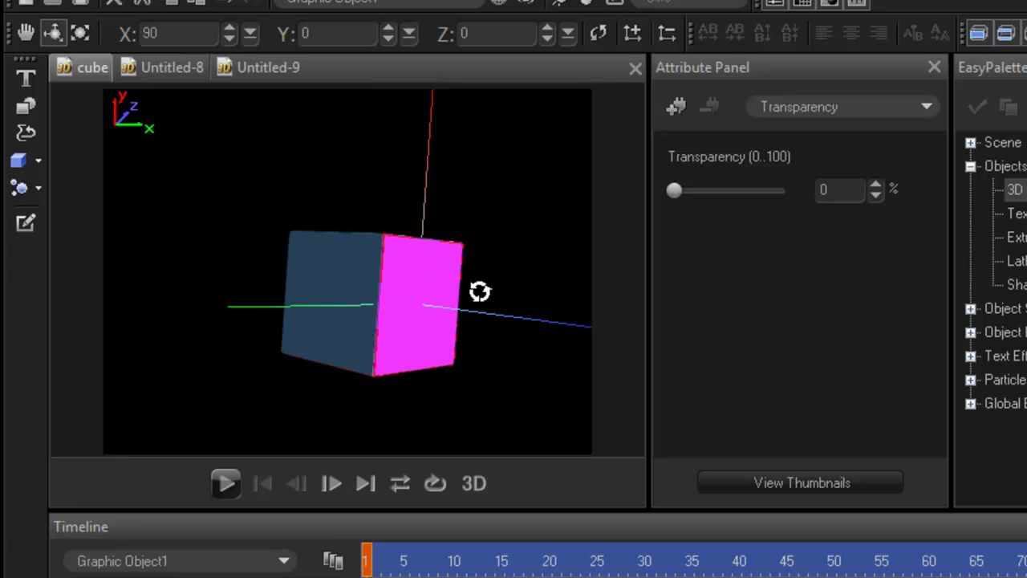
# Step: Apply the P1010323 photo as the magenta panel's image texture and set its wrap
pyautogui.click(927, 107)
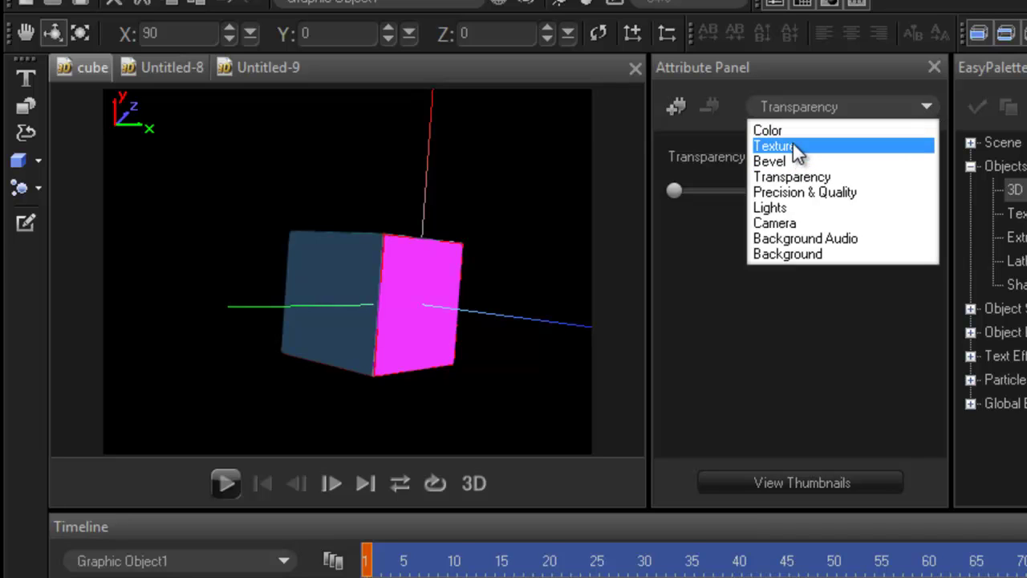
pyautogui.click(867, 146)
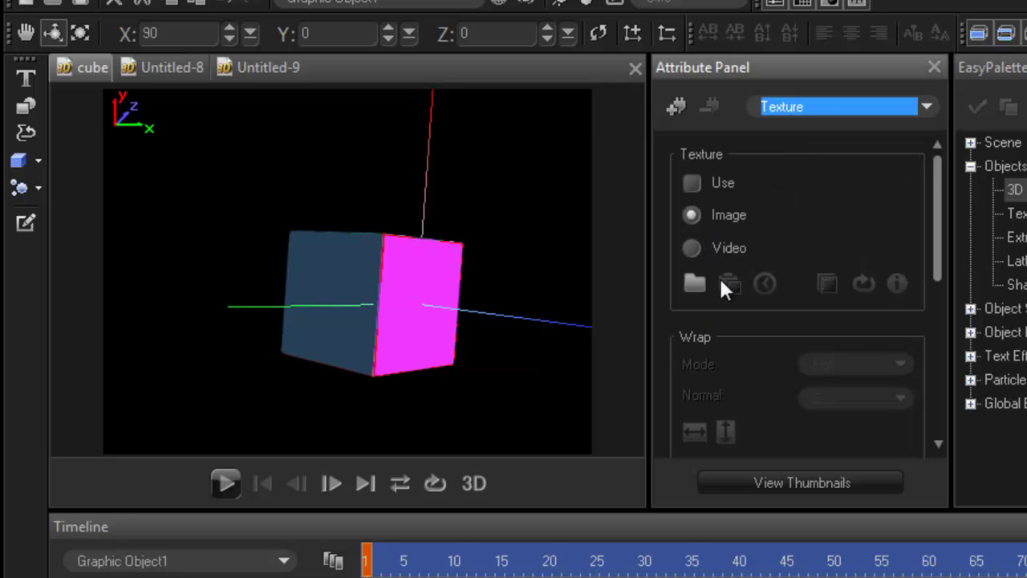
pyautogui.click(695, 283)
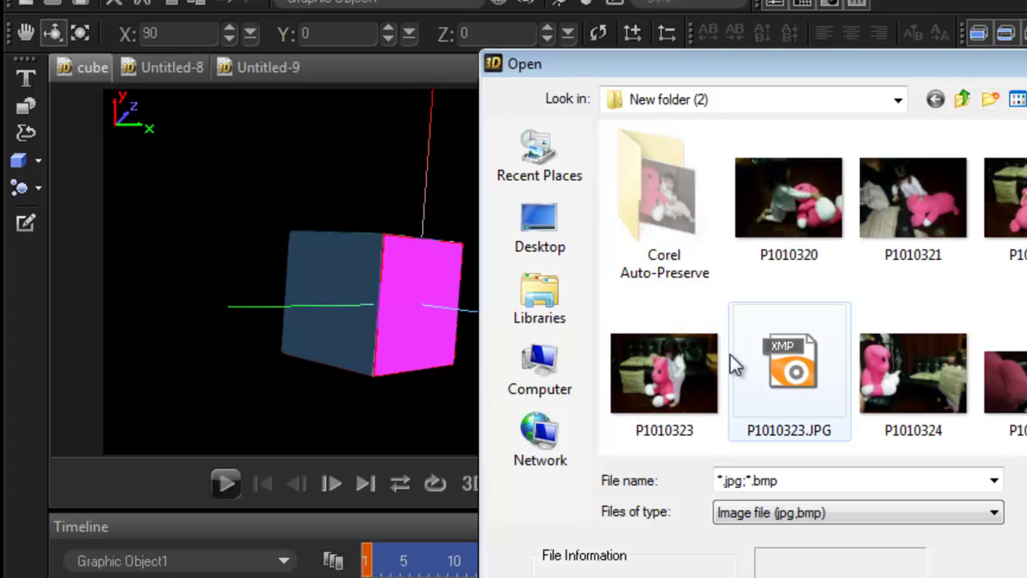
pyautogui.doubleClick(647, 383)
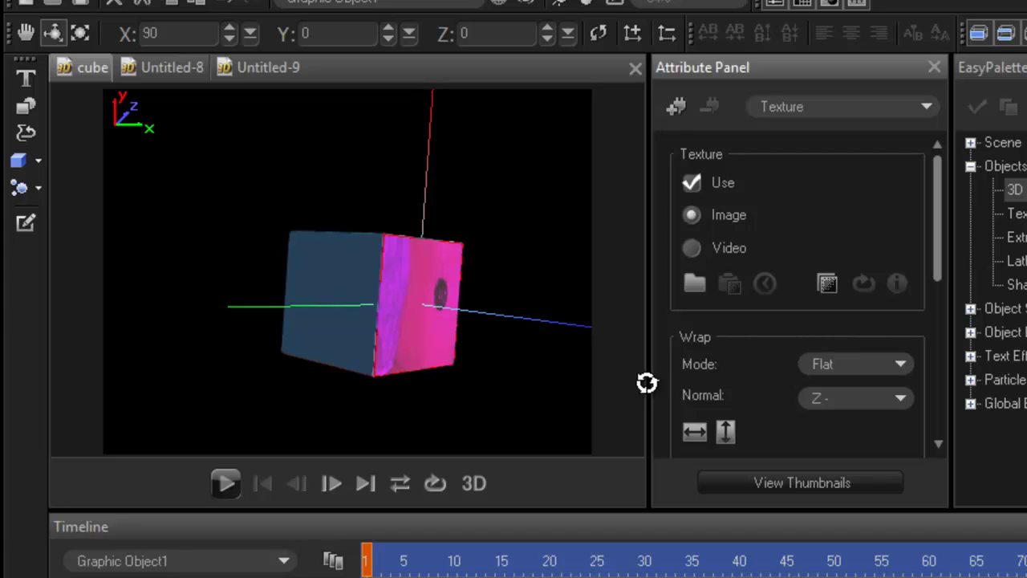
pyautogui.click(695, 434)
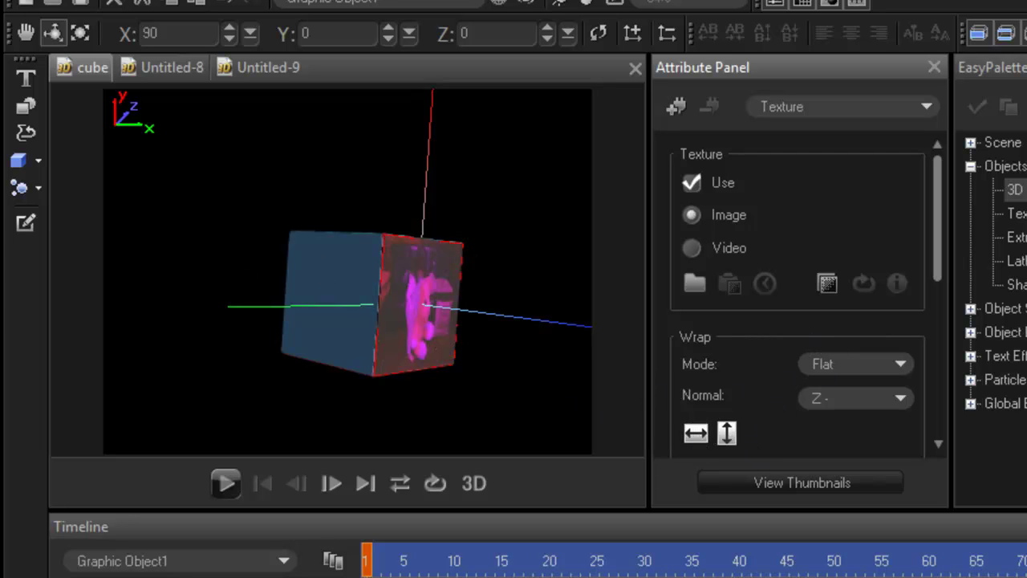
# Step: Select the cube group and rotate it so the photo face points forward
pyautogui.click(377, 305)
pyautogui.moveTo(640, 310); pyautogui.dragTo(559, 264)
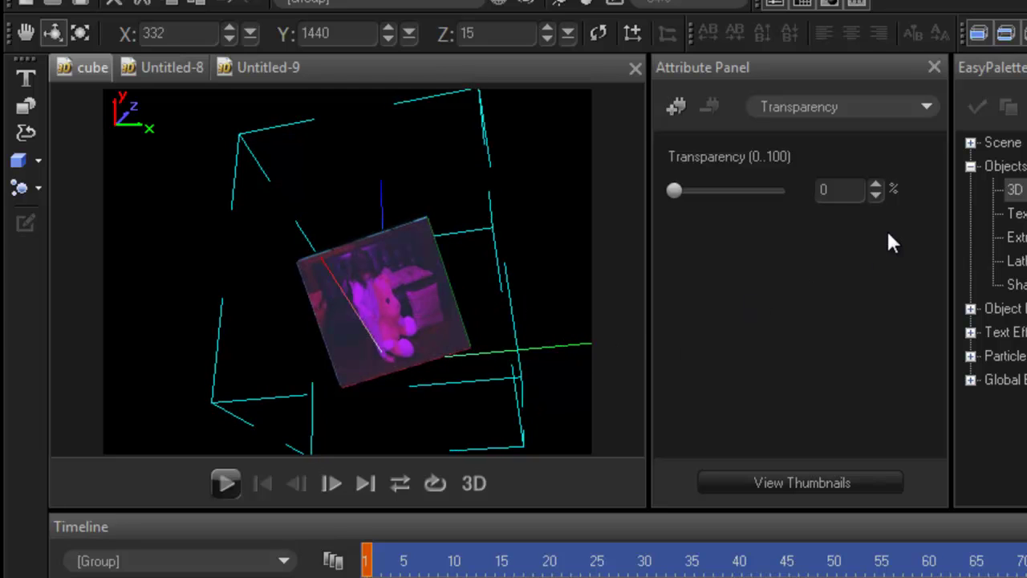
pyautogui.click(927, 107)
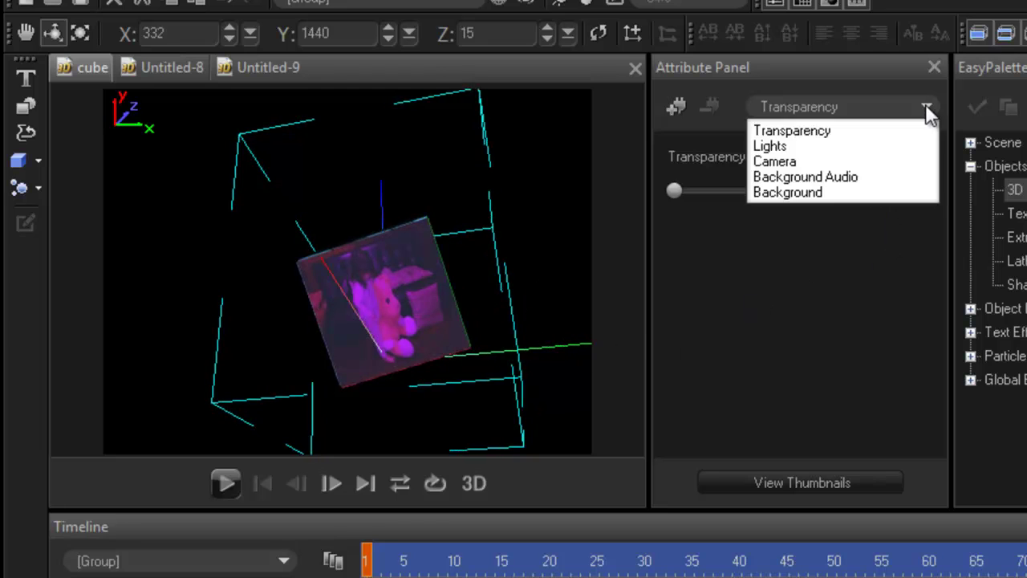
# Step: Adjust surface colour Hue, Saturation and Brightness to pale blue, then rotate the cube group
pyautogui.click(926, 107)
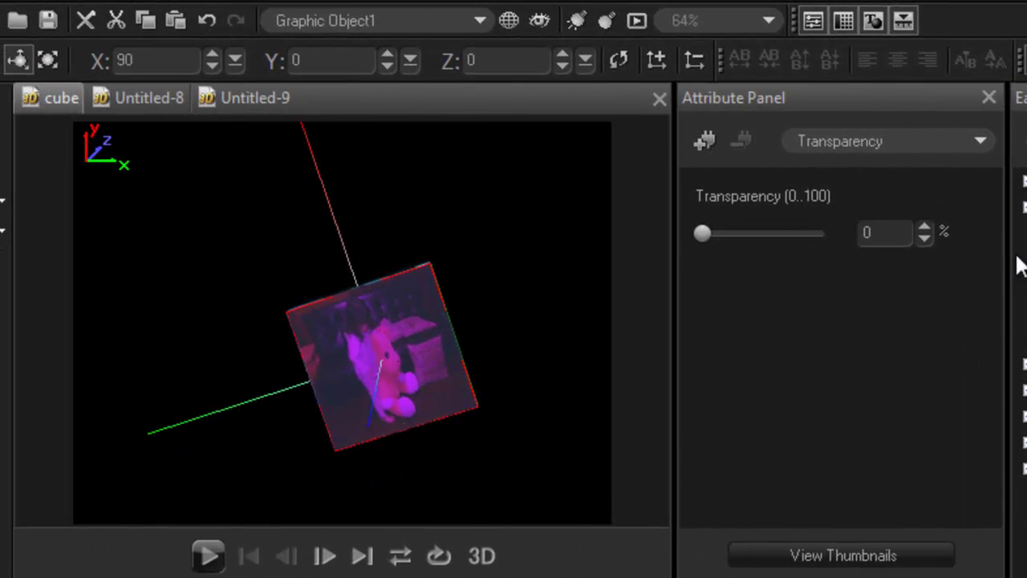
pyautogui.click(979, 141)
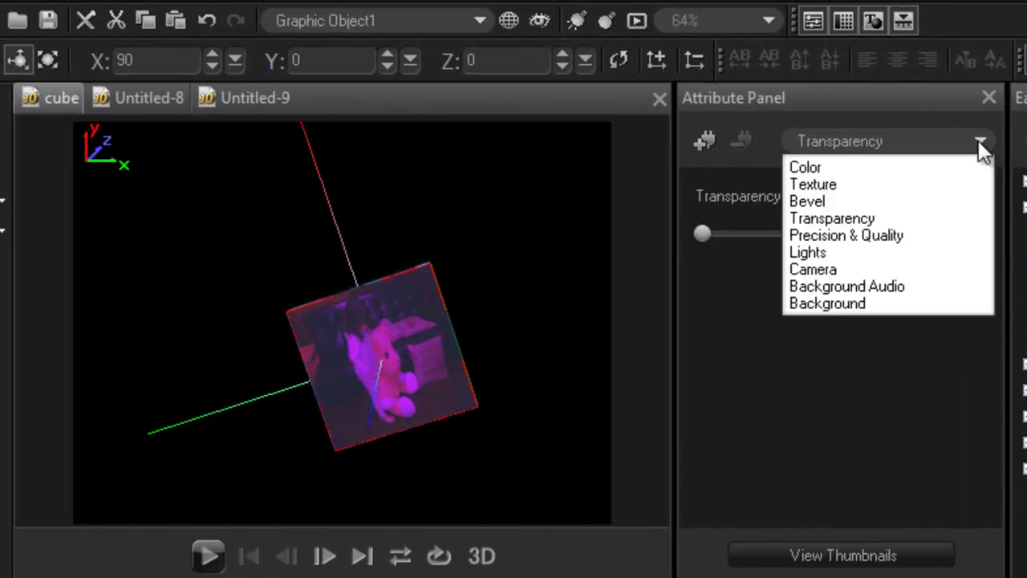
pyautogui.click(864, 170)
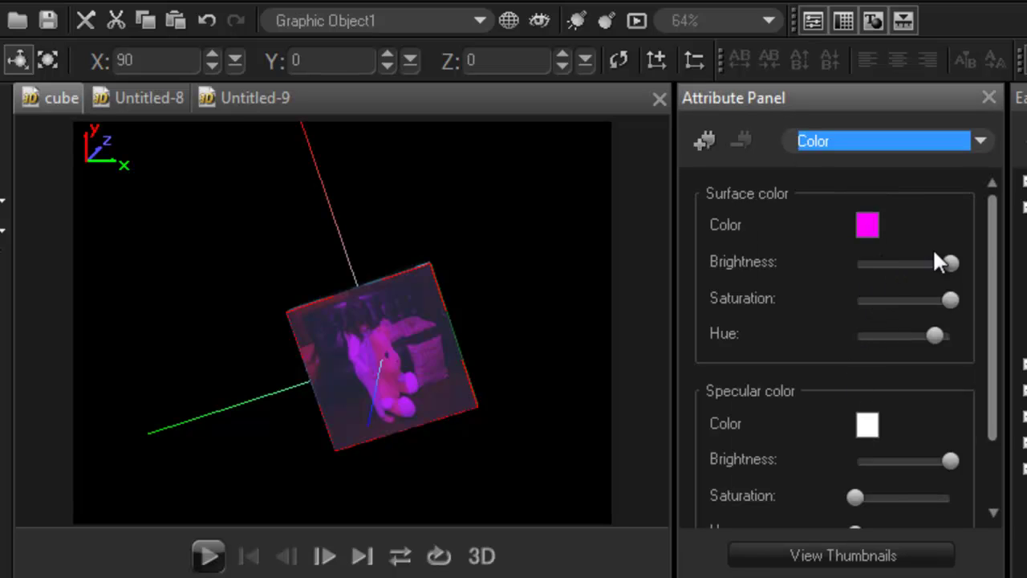
pyautogui.moveTo(945, 335); pyautogui.dragTo(915, 345)
pyautogui.moveTo(952, 308); pyautogui.dragTo(907, 311)
pyautogui.moveTo(957, 270)
pyautogui.mouseDown()
pyautogui.moveTo(907, 270)
pyautogui.moveTo(948, 264)
pyautogui.mouseUp()
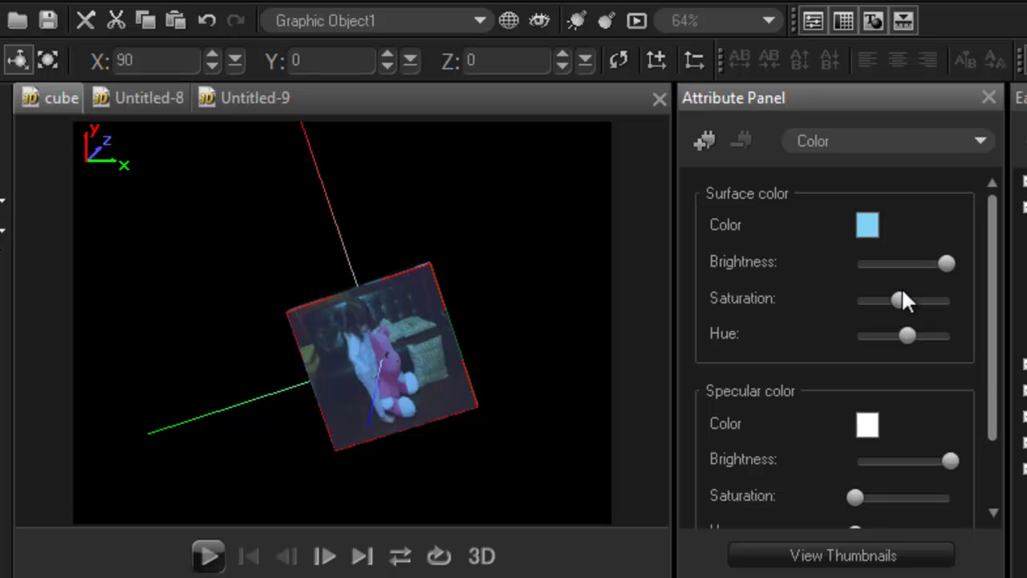
pyautogui.moveTo(900, 304); pyautogui.dragTo(879, 310)
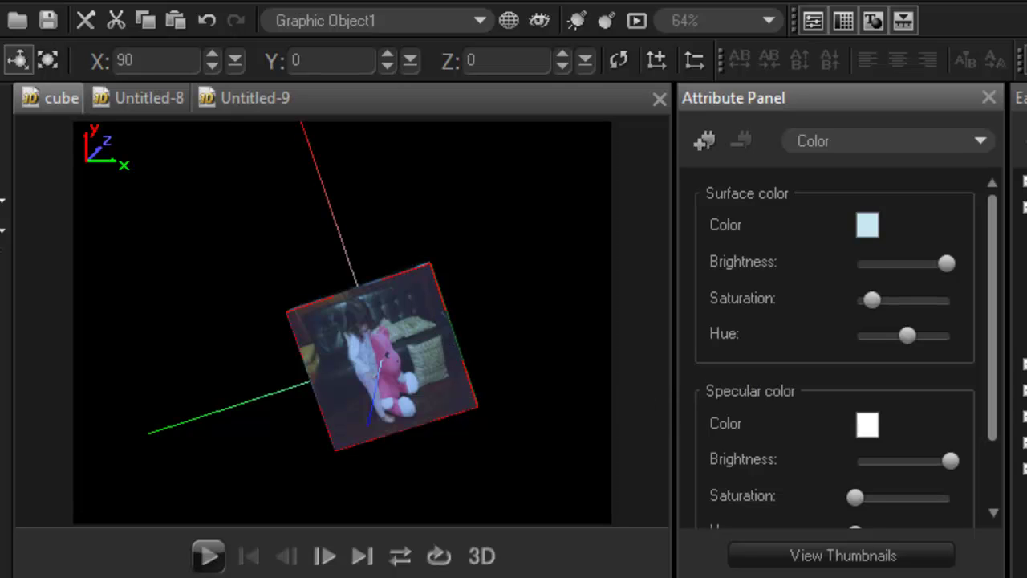
pyautogui.click(362, 281)
pyautogui.moveTo(201, 406); pyautogui.dragTo(529, 358)
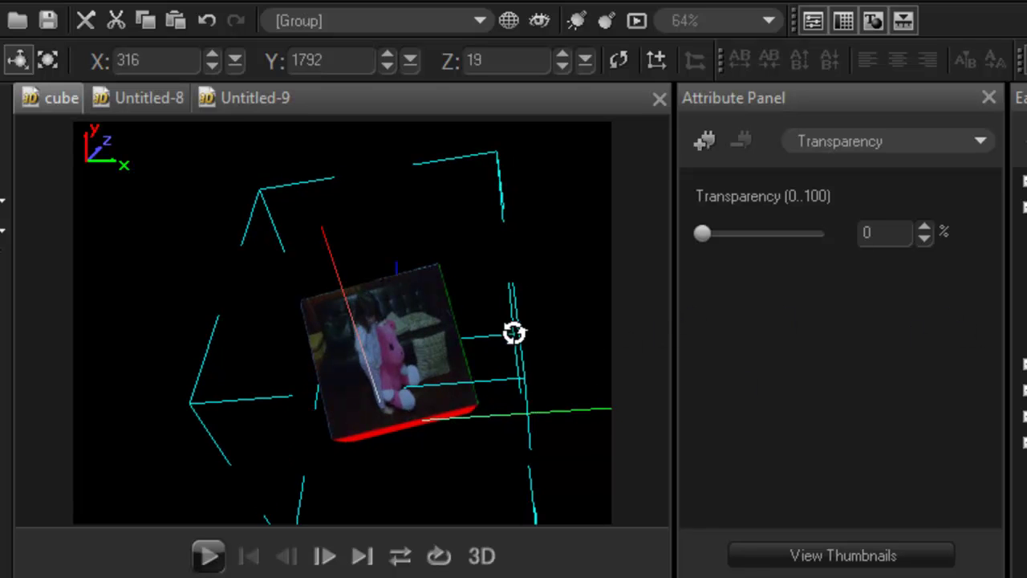
# Step: Turn the cube to reveal its top and select the top panel alone
pyautogui.moveTo(513, 321); pyautogui.dragTo(490, 410)
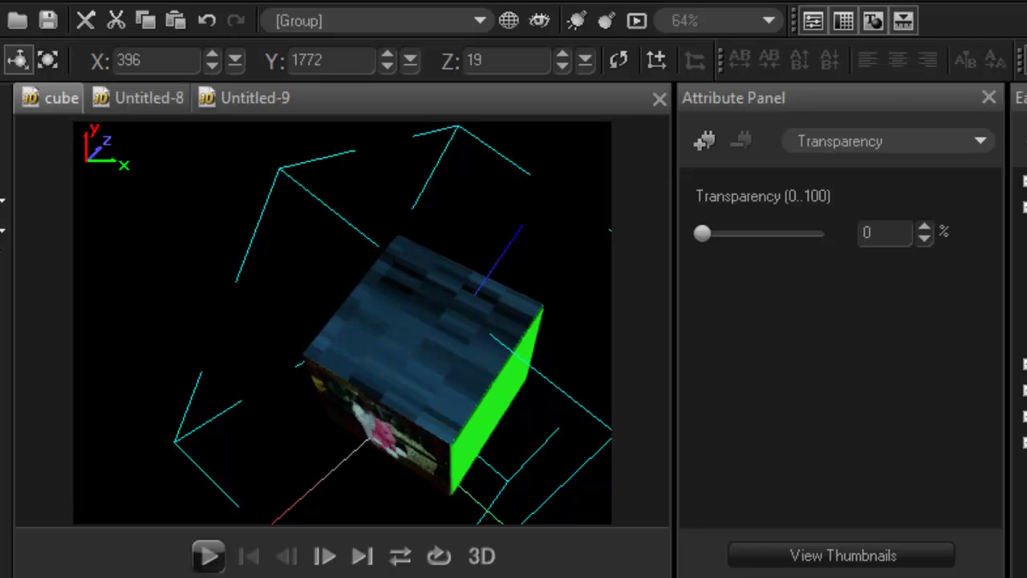
pyautogui.click(491, 410)
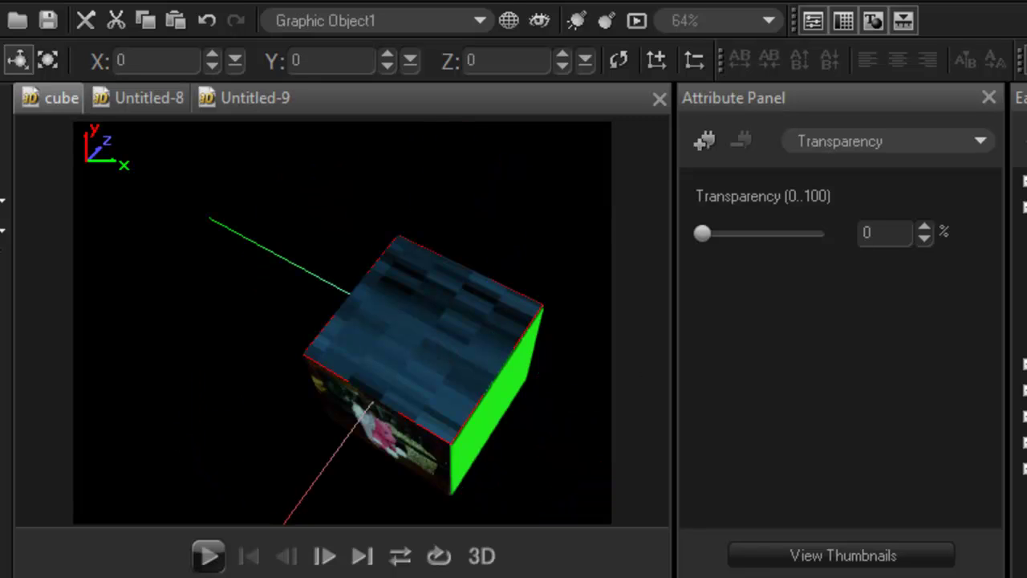
# Step: Cover the top panel with the yellow Image Texture from the EasyPalette thumbnails
pyautogui.click(978, 143)
pyautogui.click(453, 175)
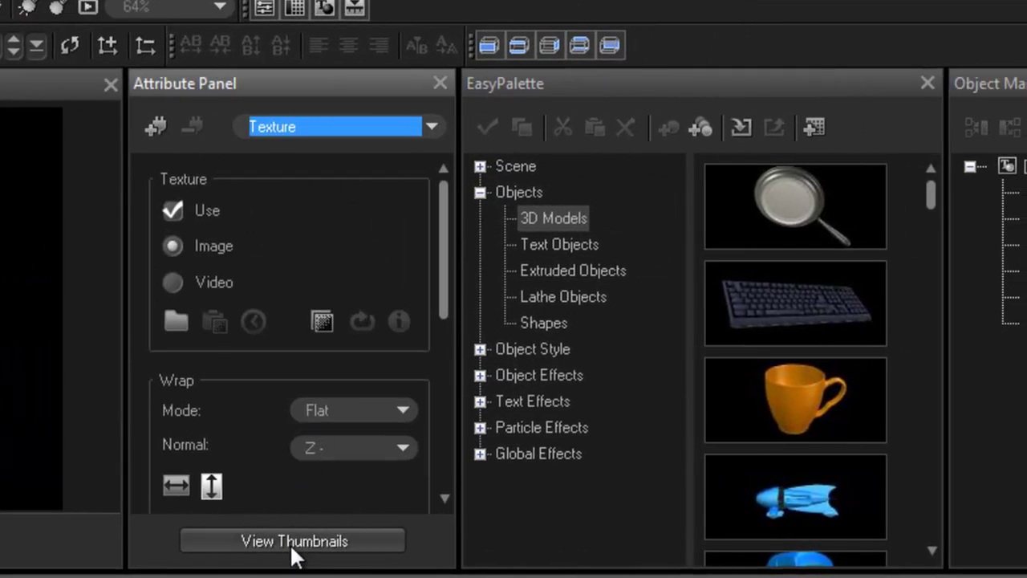
pyautogui.click(470, 547)
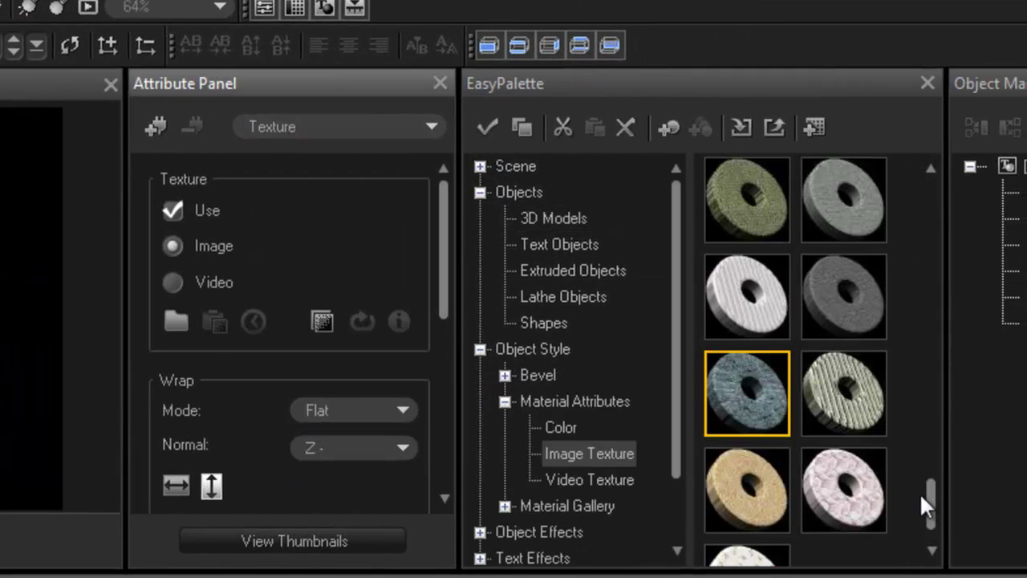
pyautogui.moveTo(930, 493); pyautogui.dragTo(930, 271)
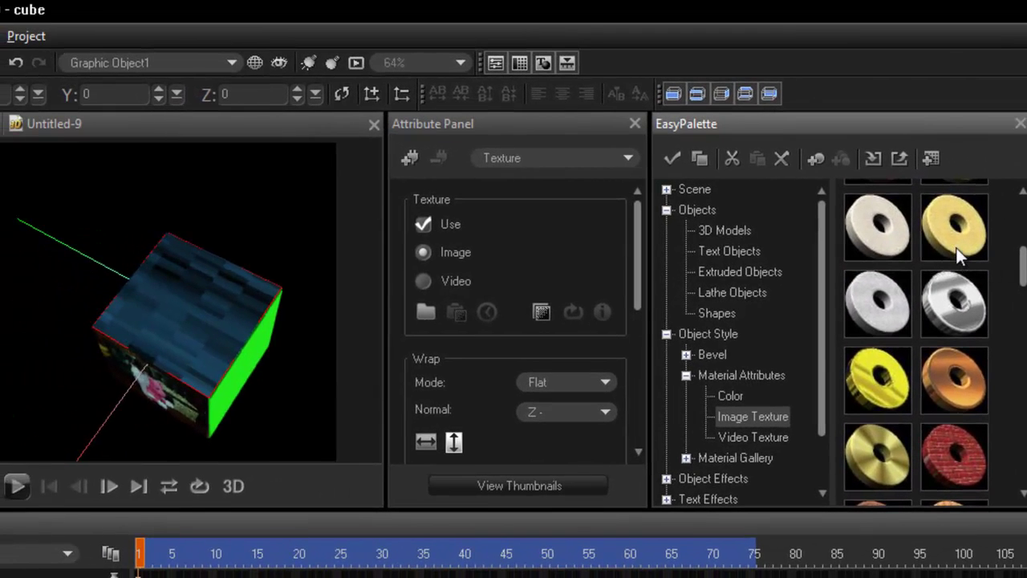
pyautogui.doubleClick(850, 239)
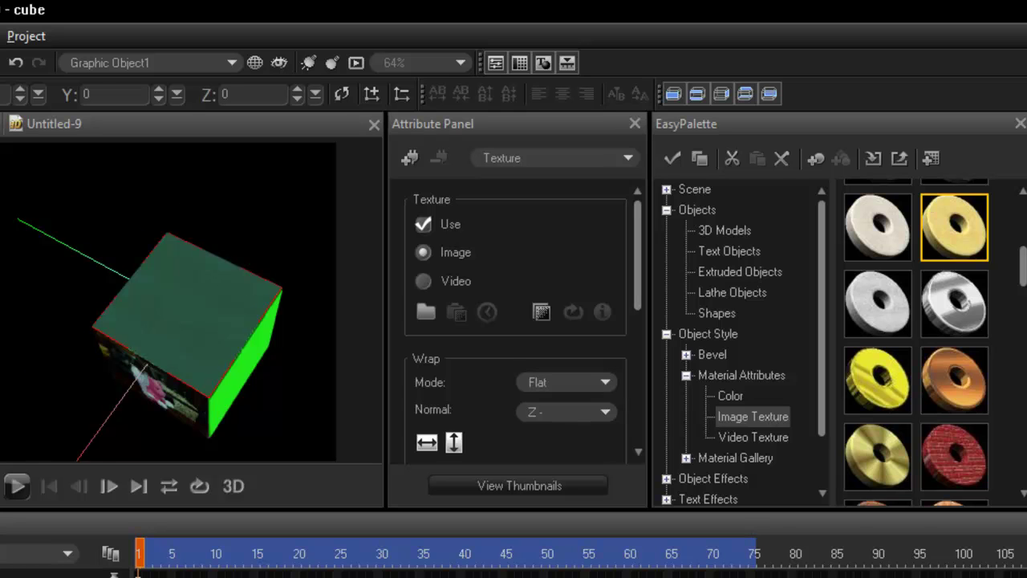
# Step: Rotate the cube group to Y 1822, Z 19, bringing the photo face forward
pyautogui.moveTo(100, 410); pyautogui.dragTo(131, 315)
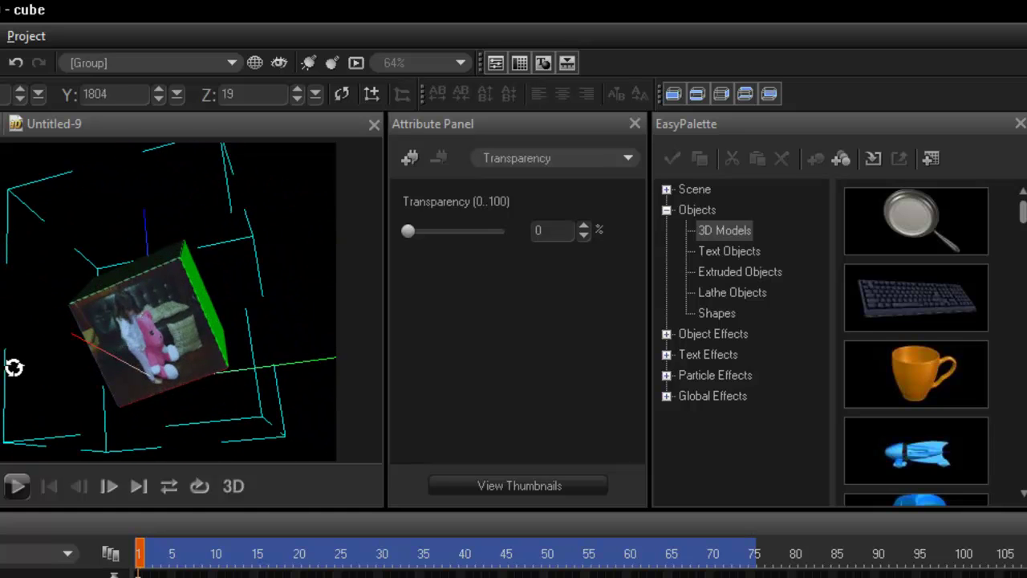
pyautogui.moveTo(13, 364); pyautogui.dragTo(31, 368)
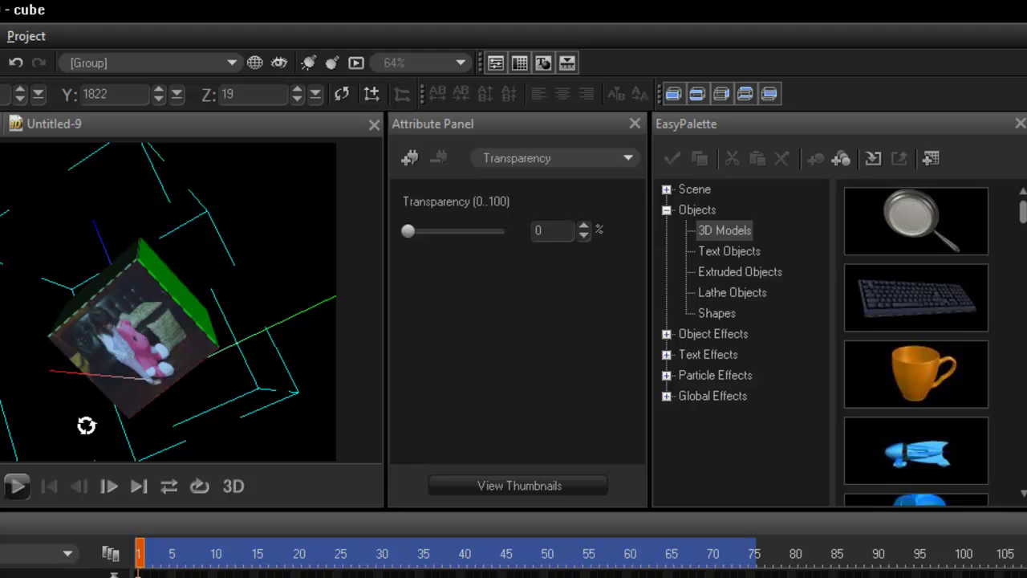